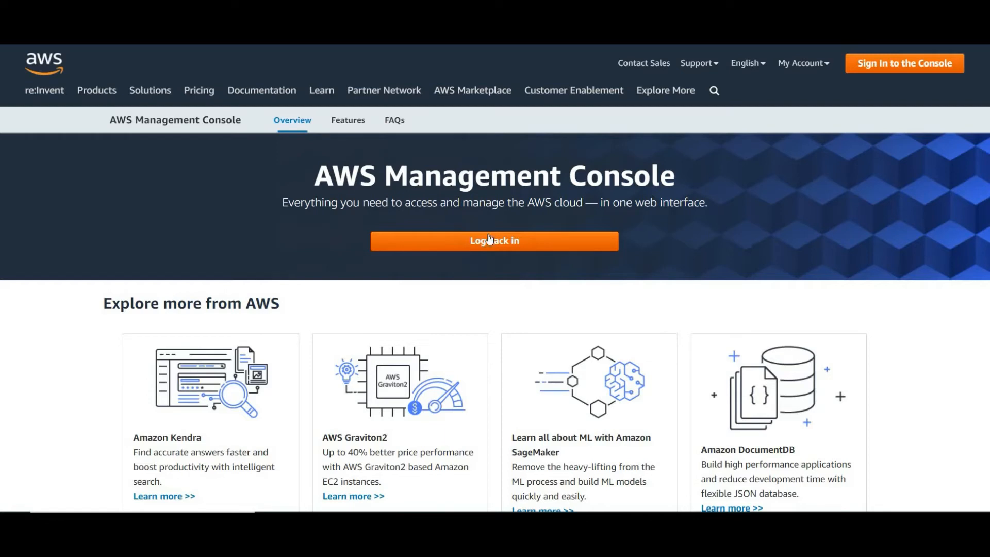
Step: Sign in to the AWS Management Console as the root user with the prefilled e-mail and the account password
click(488, 241)
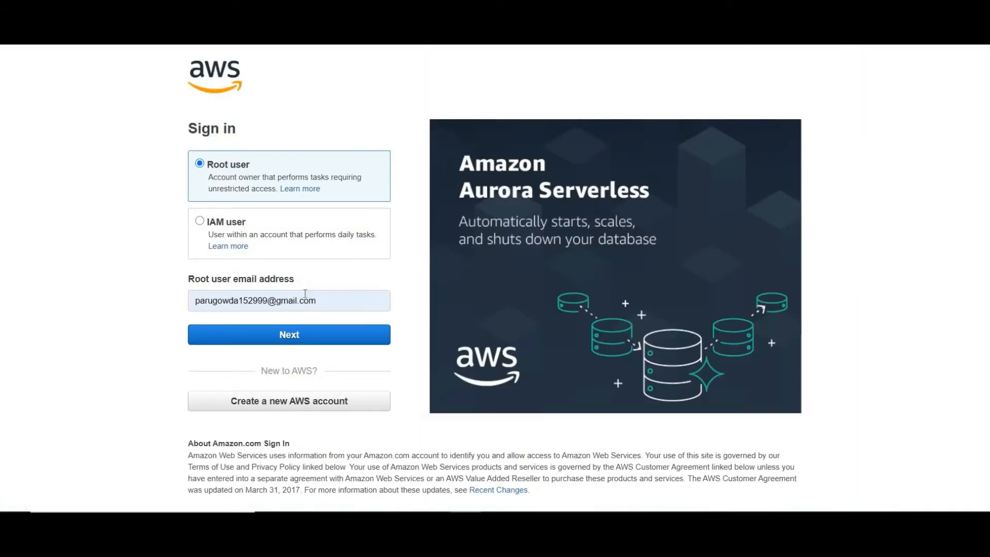
click(299, 337)
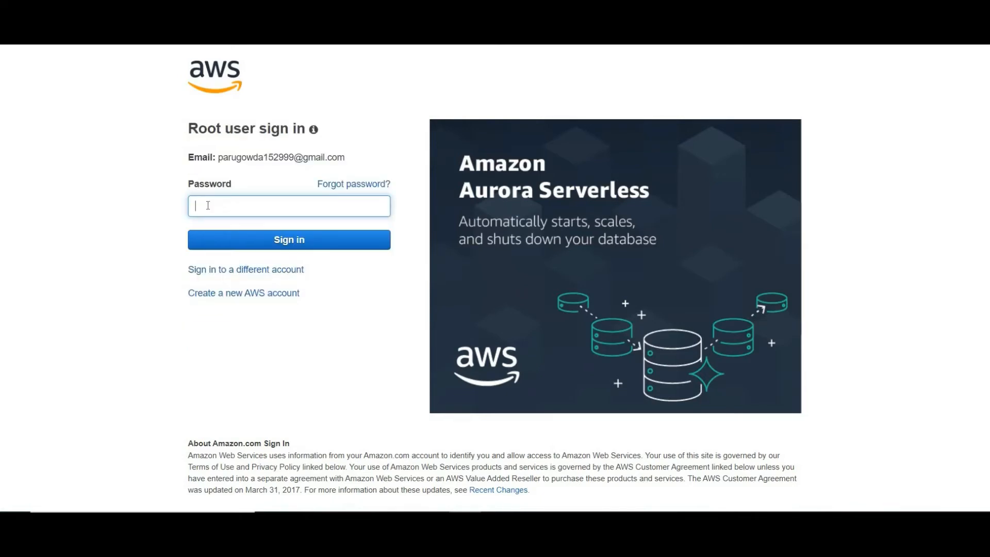
text(***********)
click(245, 248)
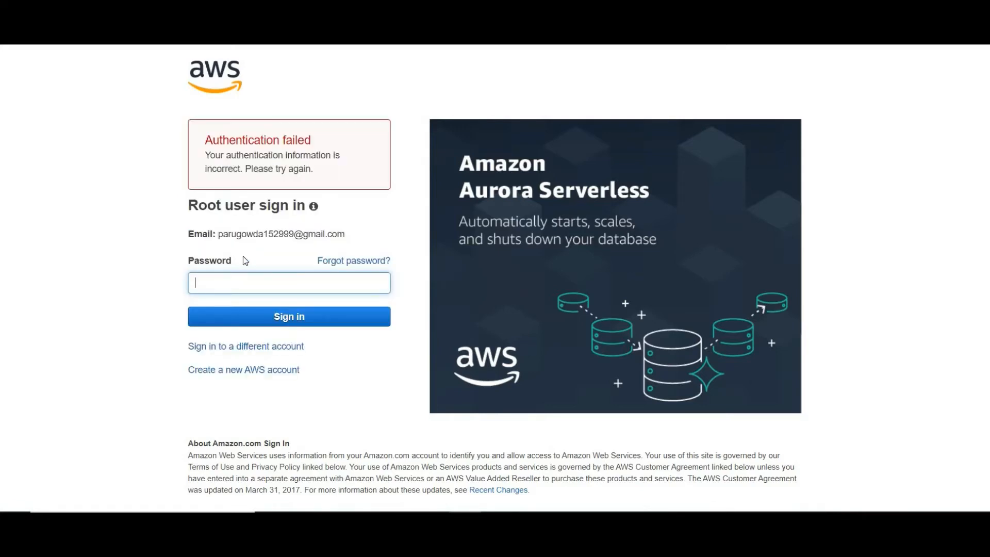
text(*******)
key(Return)
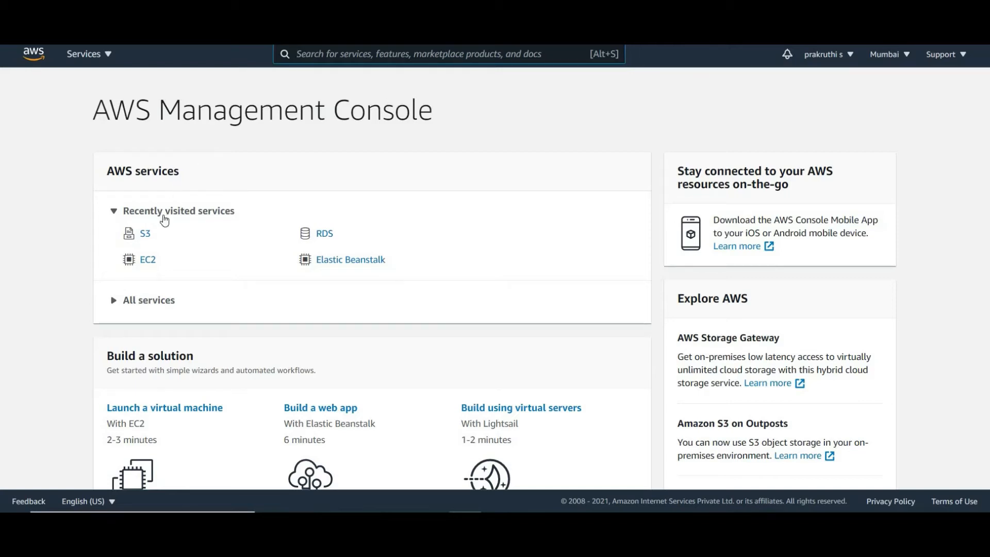
Step: Start creating a new S3 bucket and name it nutrition15
click(147, 238)
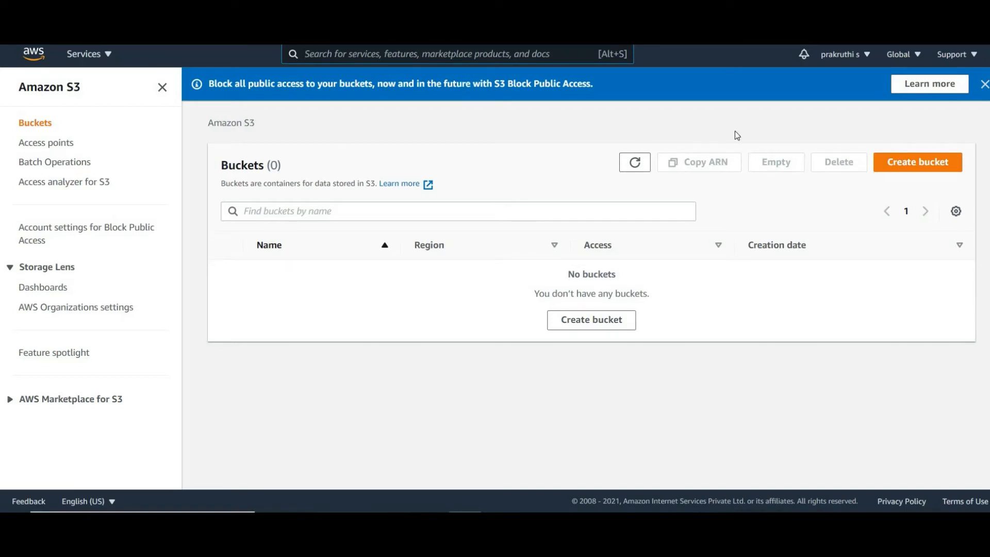
click(910, 166)
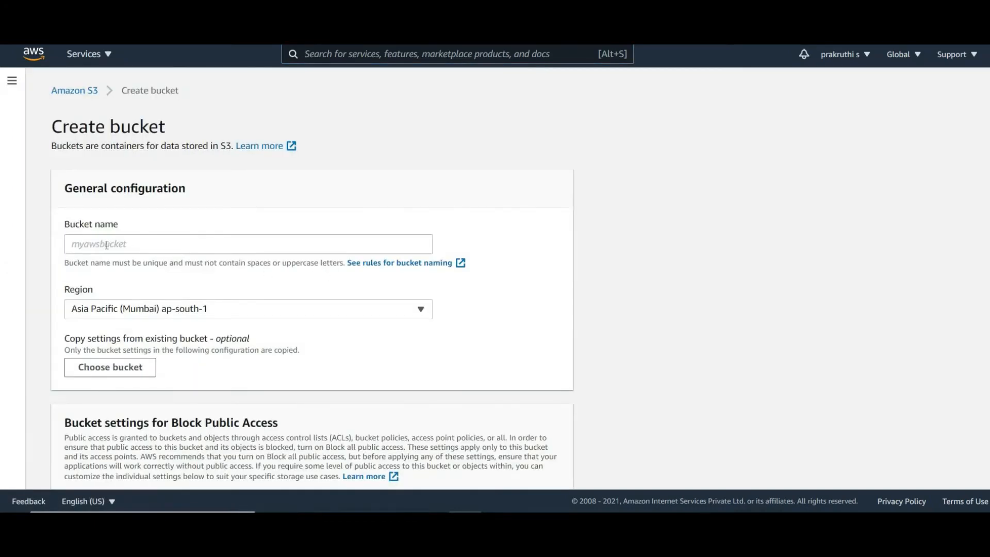
click(107, 245)
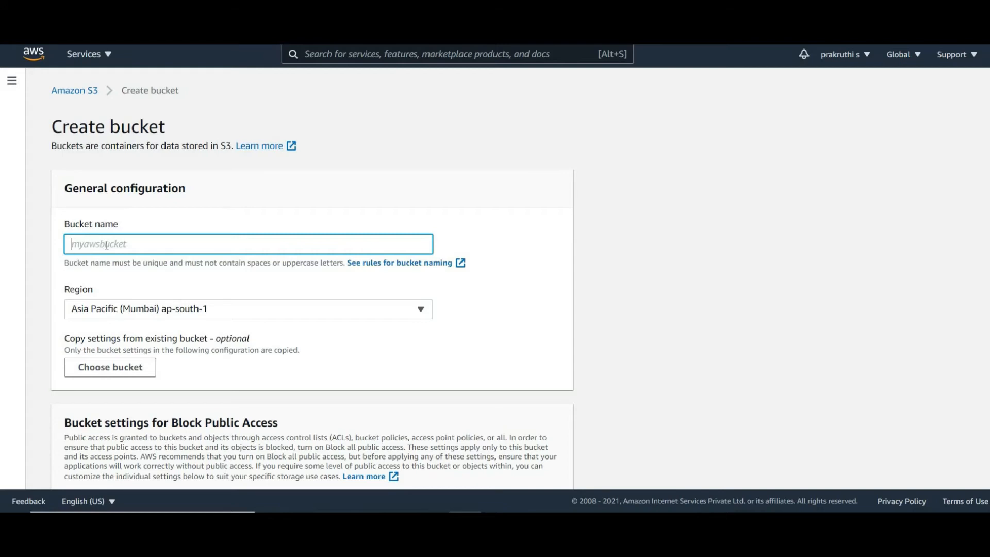
text(nutriotic)
key(BackSpace)
key(BackSpace)
key(BackSpace)
key(BackSpace)
text(tion15)
Step: Turn off Block all public access, acknowledge the public access warning, and create the bucket
scroll(107, 245, down, 5)
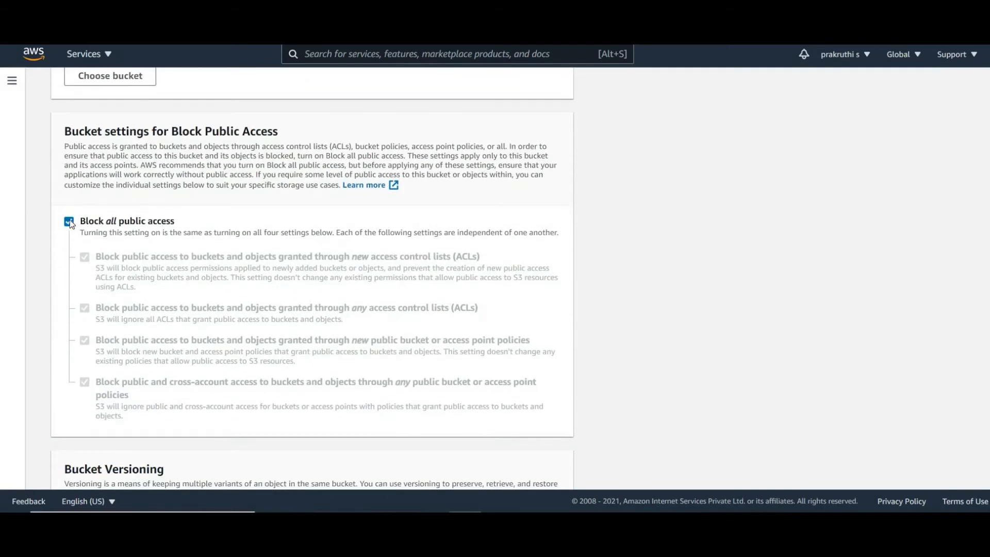
click(69, 222)
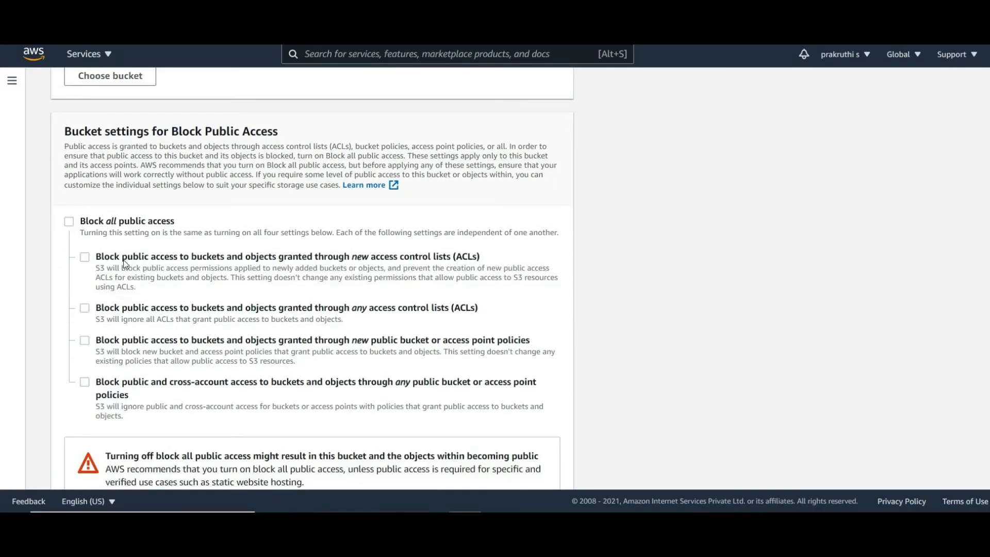
scroll(125, 264, down, 5)
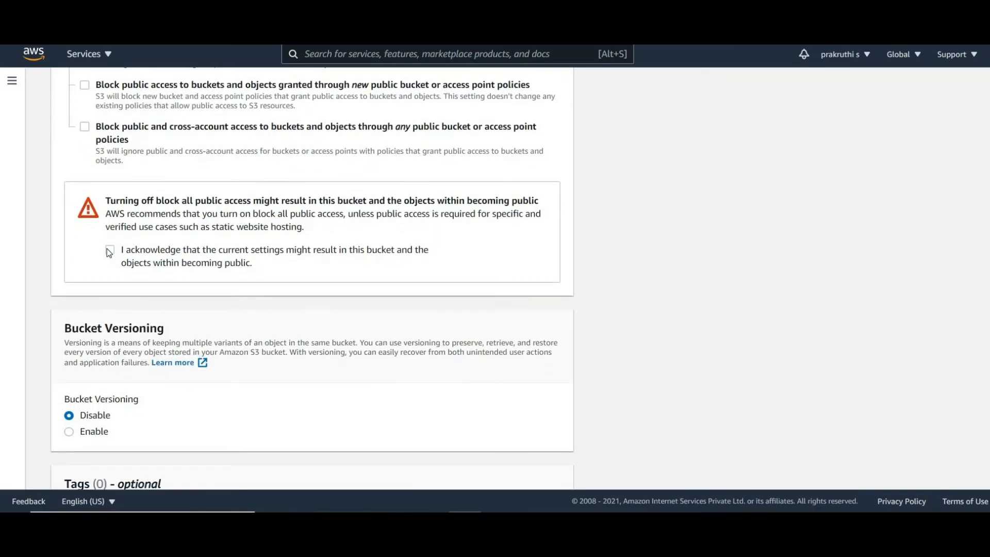
click(109, 251)
scroll(190, 314, down, 8)
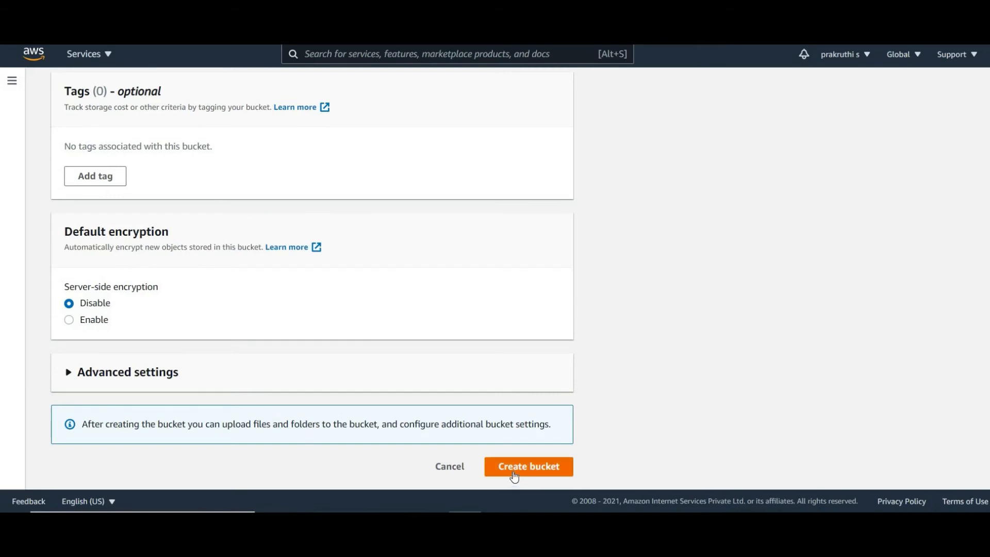
click(512, 468)
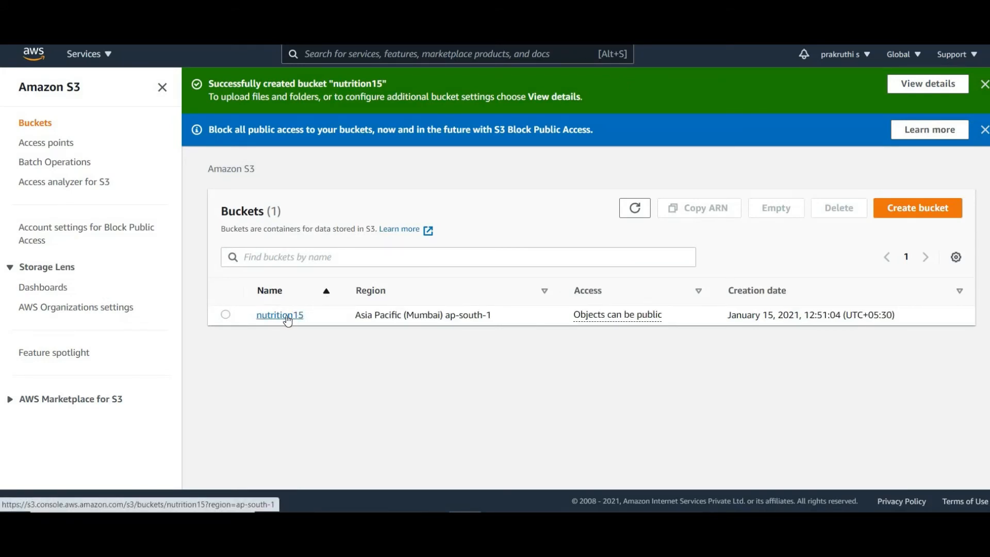
Step: Upload the nutrition folder from xampp\htdocs on drive C to the nutrition15 bucket
click(288, 317)
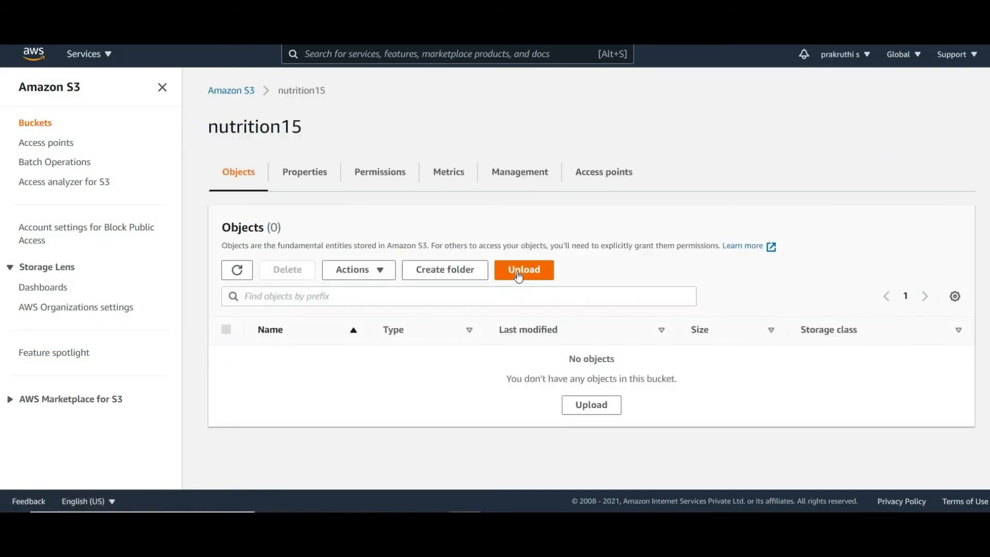
click(519, 273)
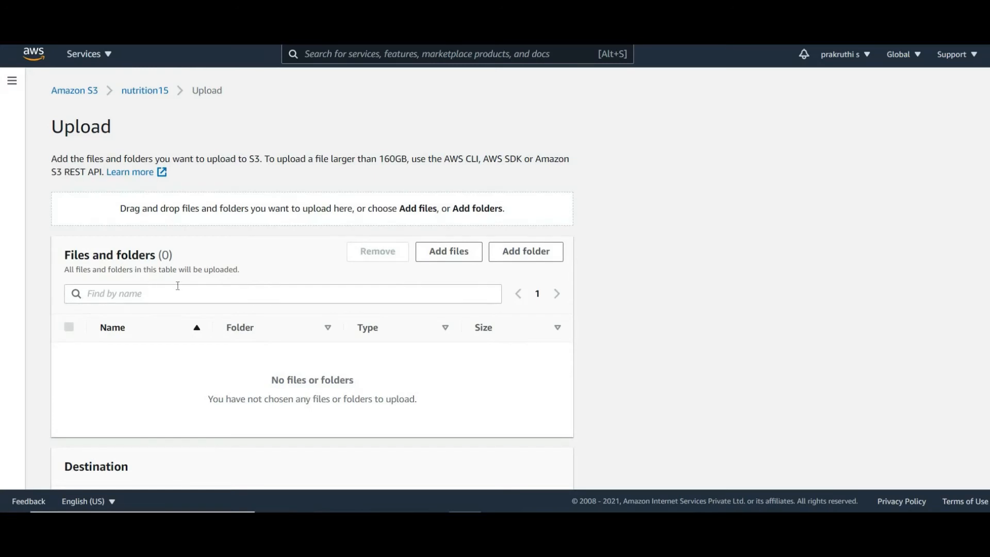
click(522, 251)
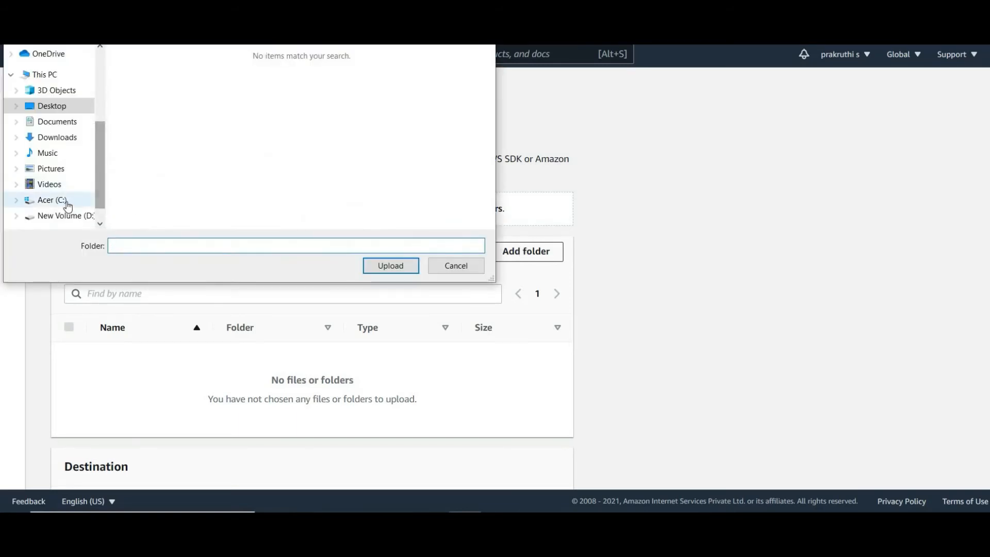
click(66, 202)
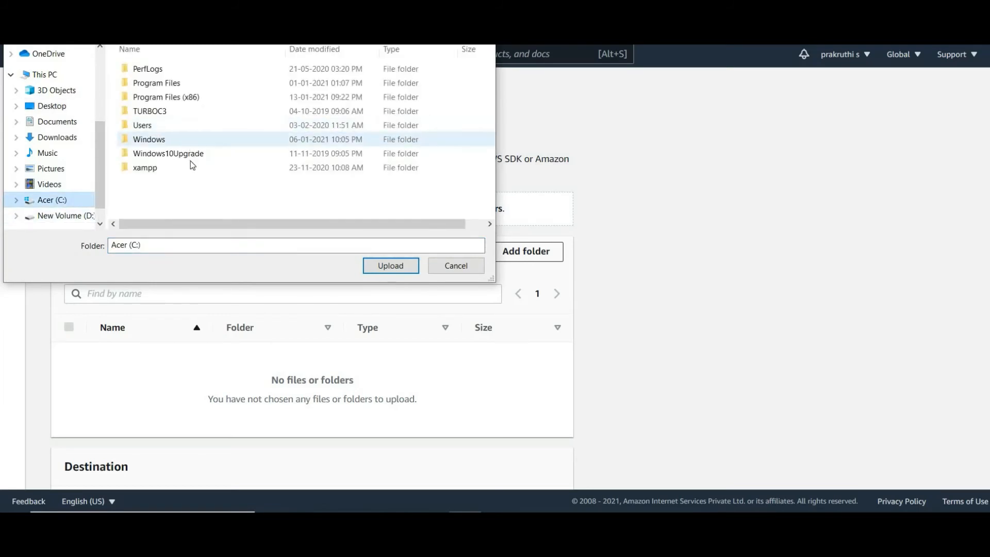
double_click(175, 168)
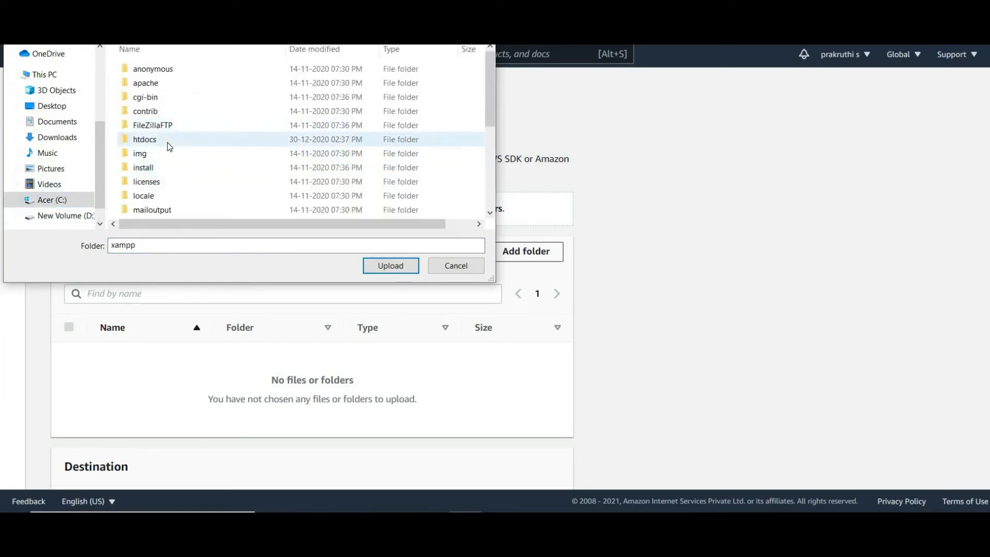
double_click(167, 143)
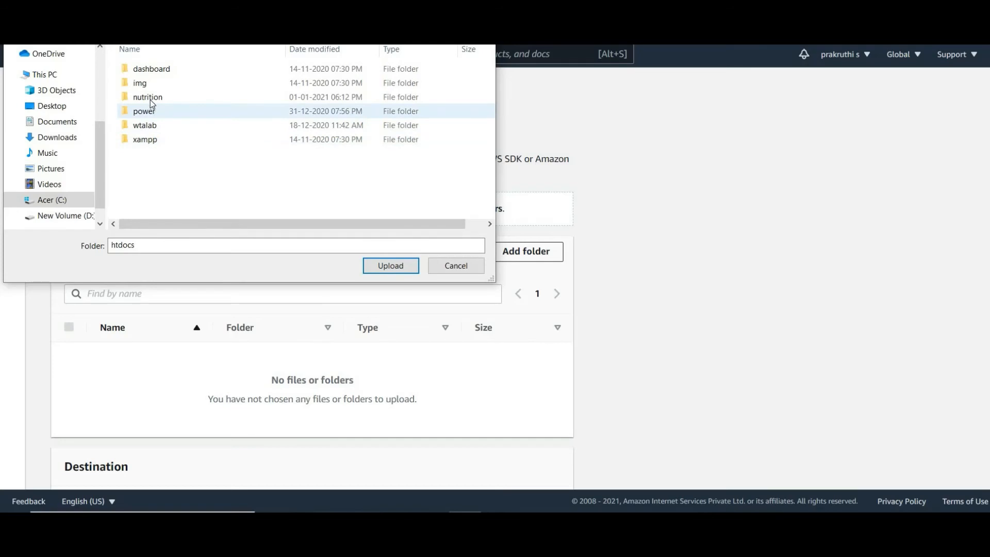
click(149, 99)
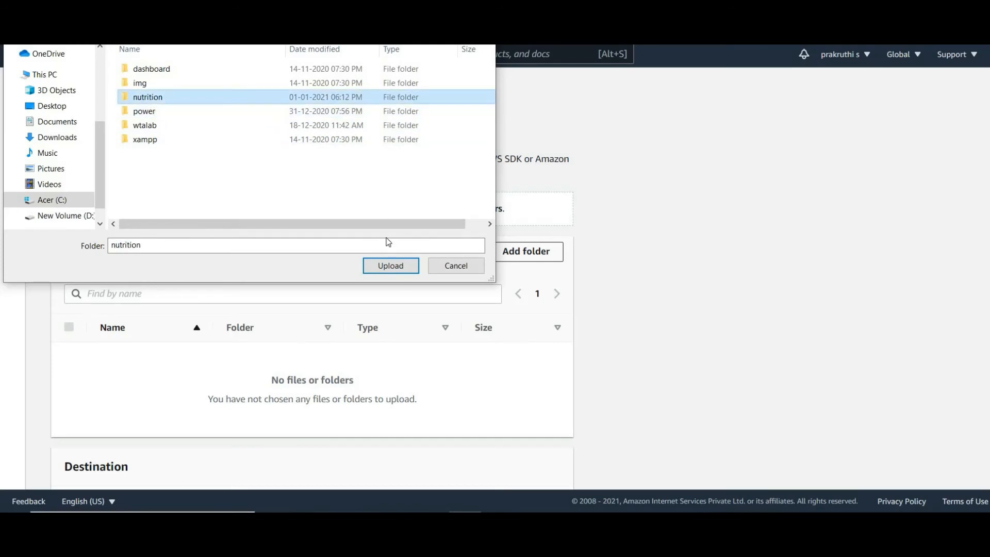
click(391, 266)
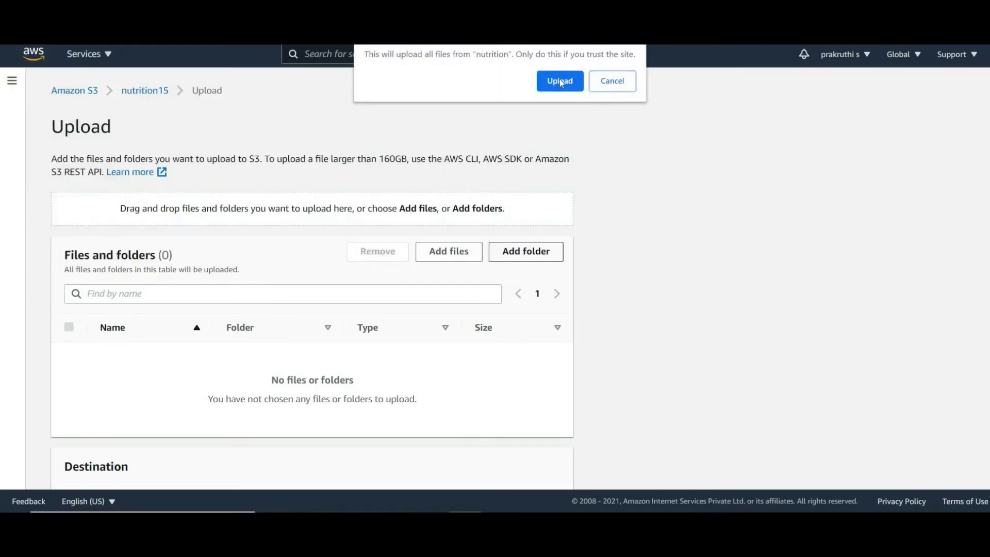
click(560, 81)
scroll(515, 455, down, 8)
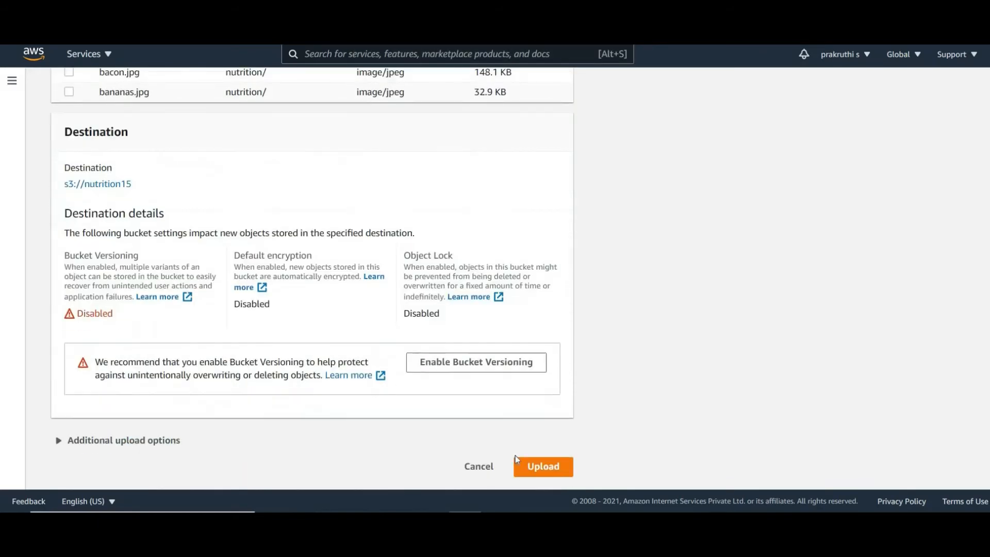
click(525, 467)
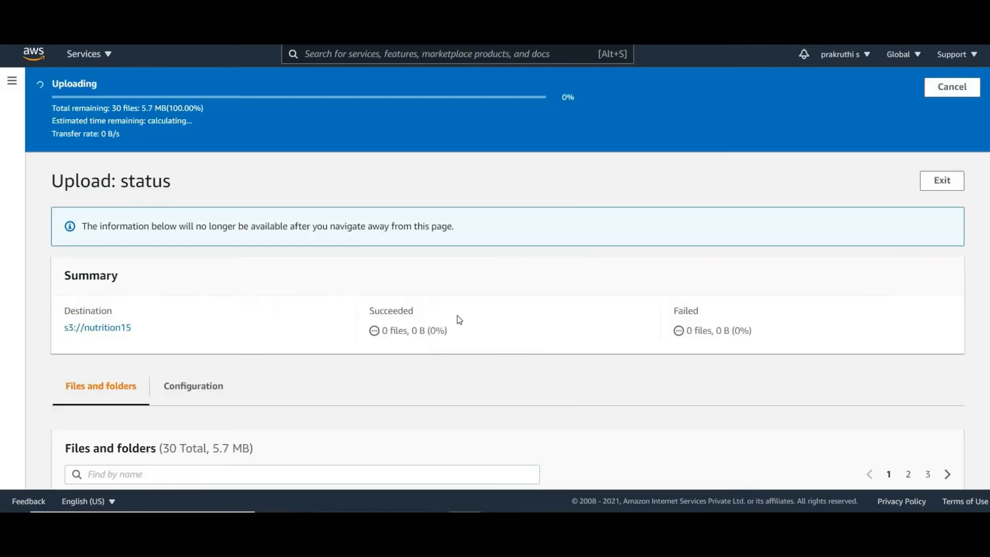
Step: Return to the nutrition15 bucket and open its static website hosting settings for editing
scroll(459, 320, down, 4)
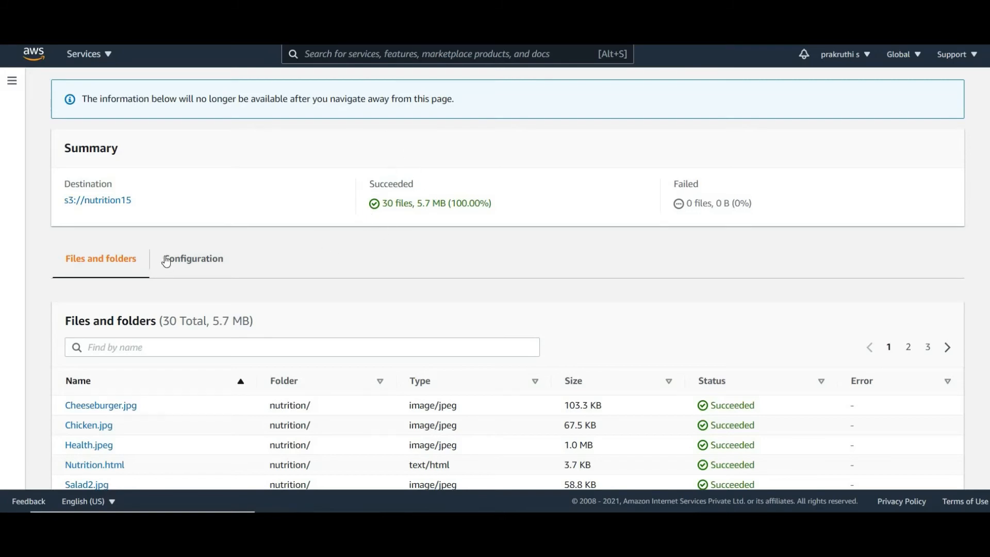
click(102, 201)
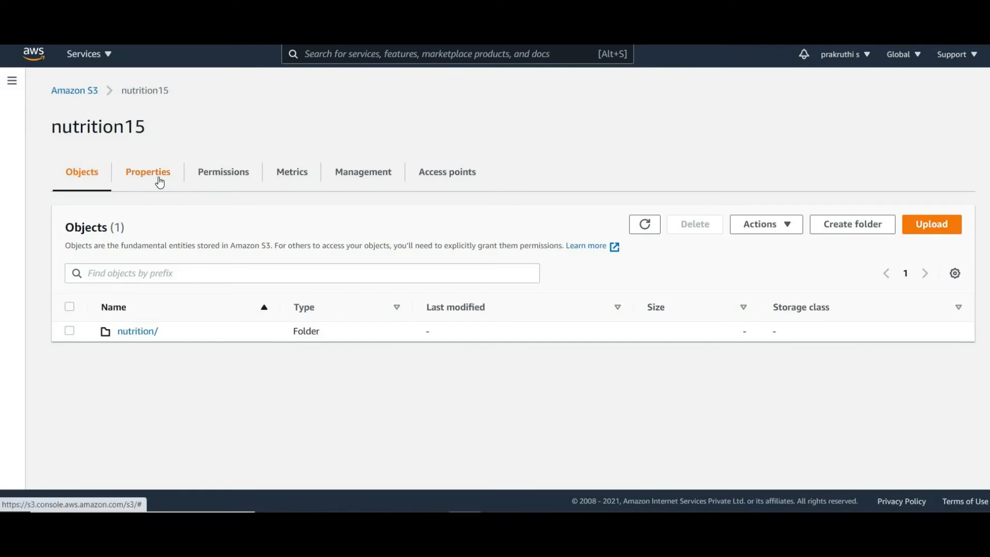
click(159, 181)
scroll(173, 356, down, 15)
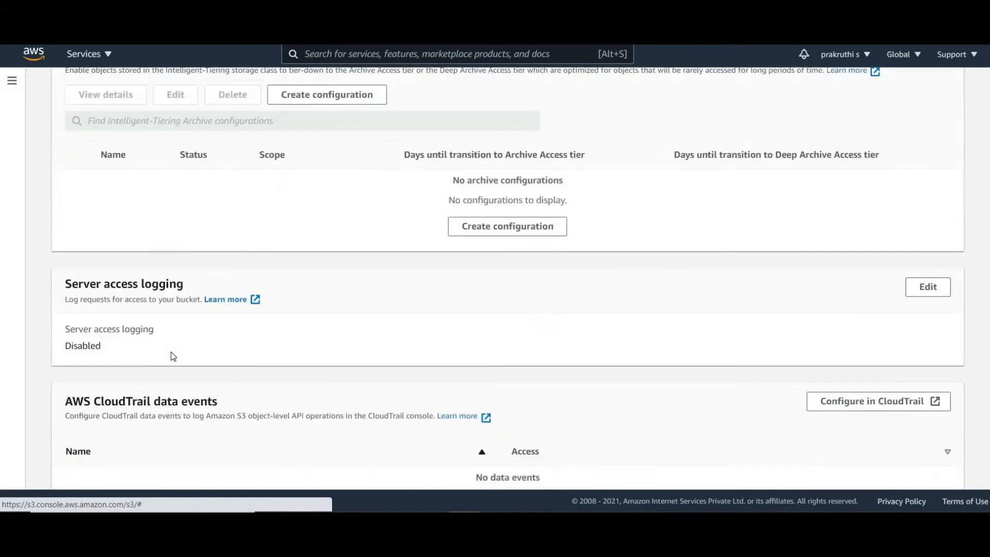
scroll(173, 356, down, 10)
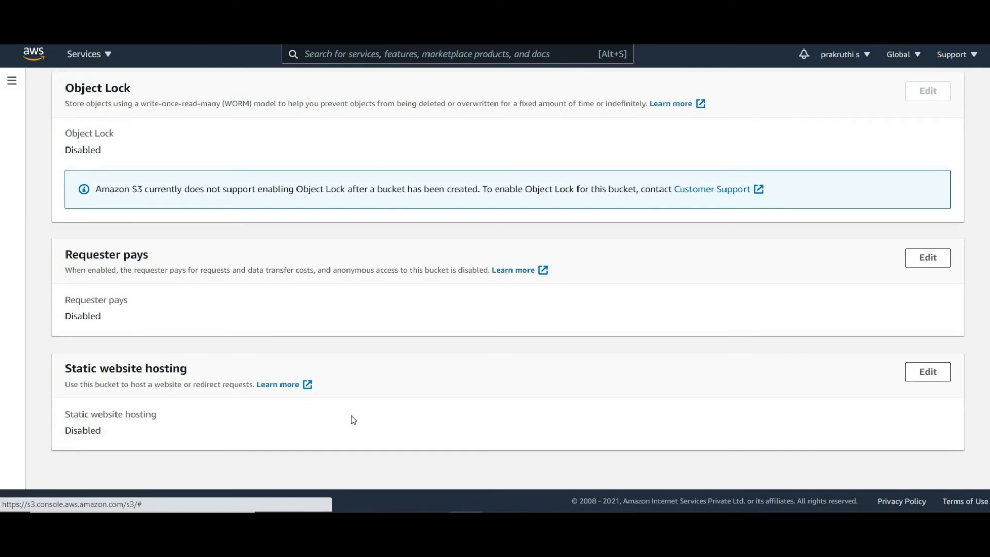
click(917, 372)
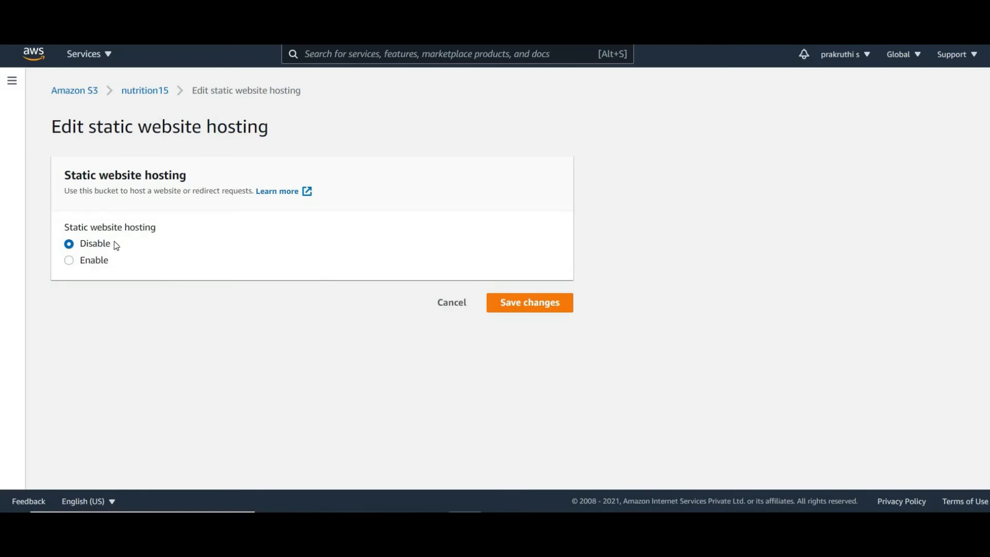
Step: Enable static website hosting with index.html as the index document and save the changes
click(68, 261)
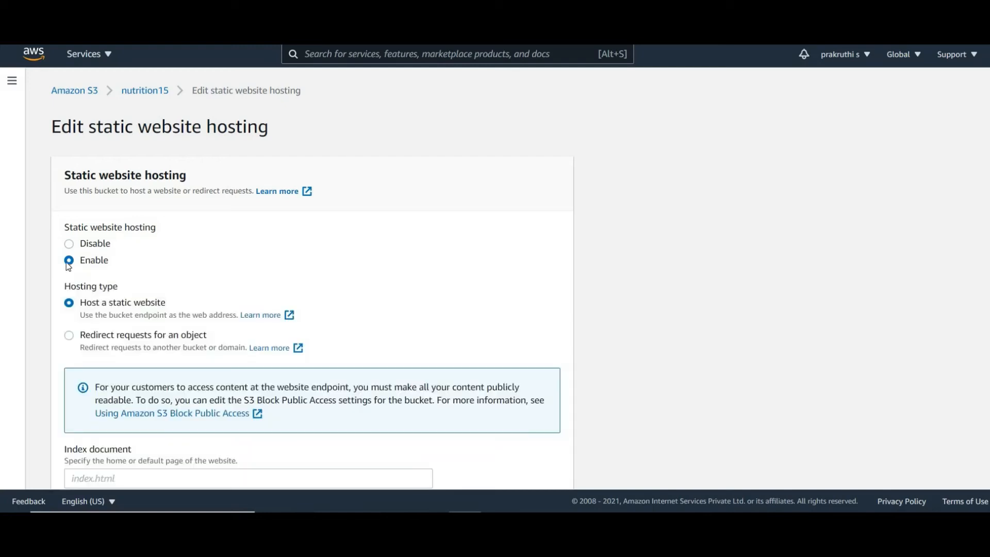
scroll(121, 316, down, 5)
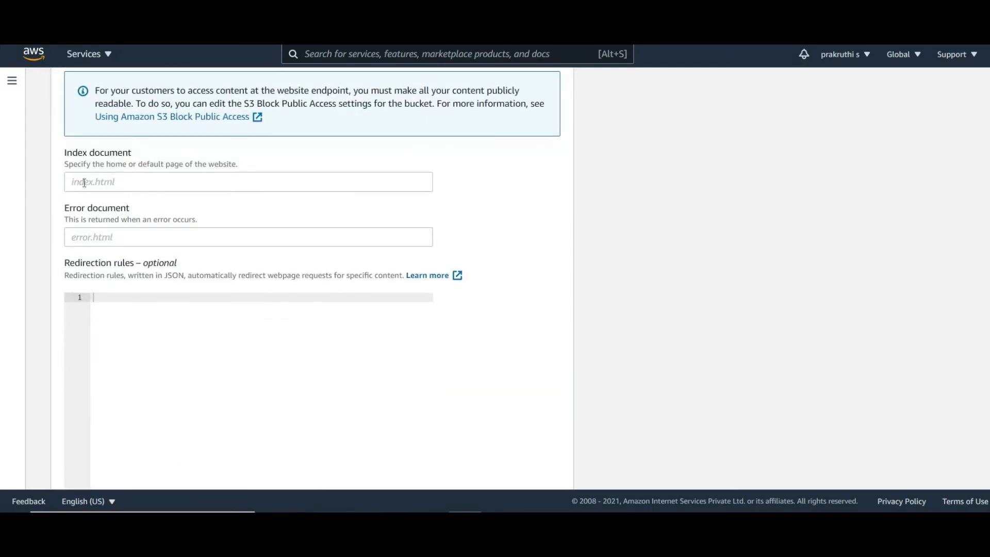
click(84, 182)
text(index.)
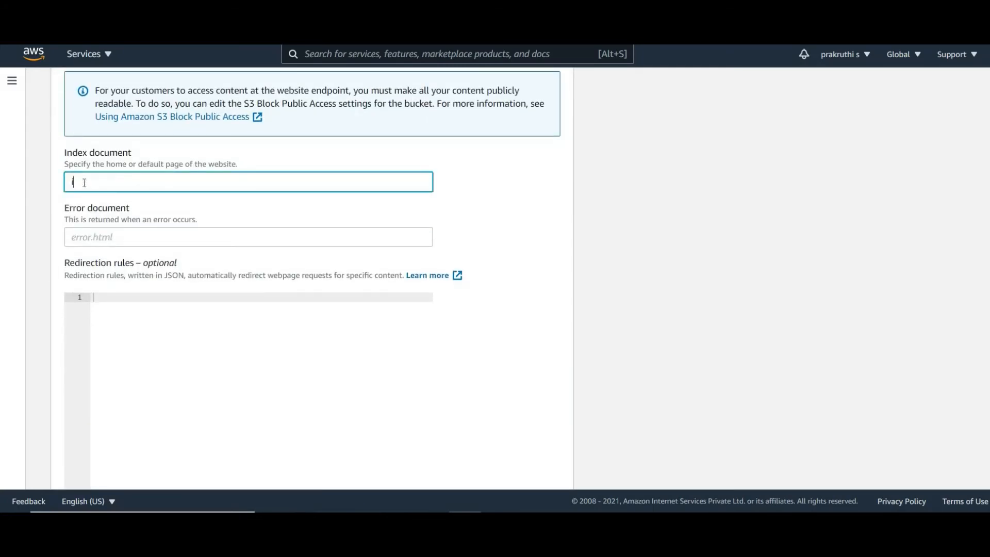
text(html)
click(99, 236)
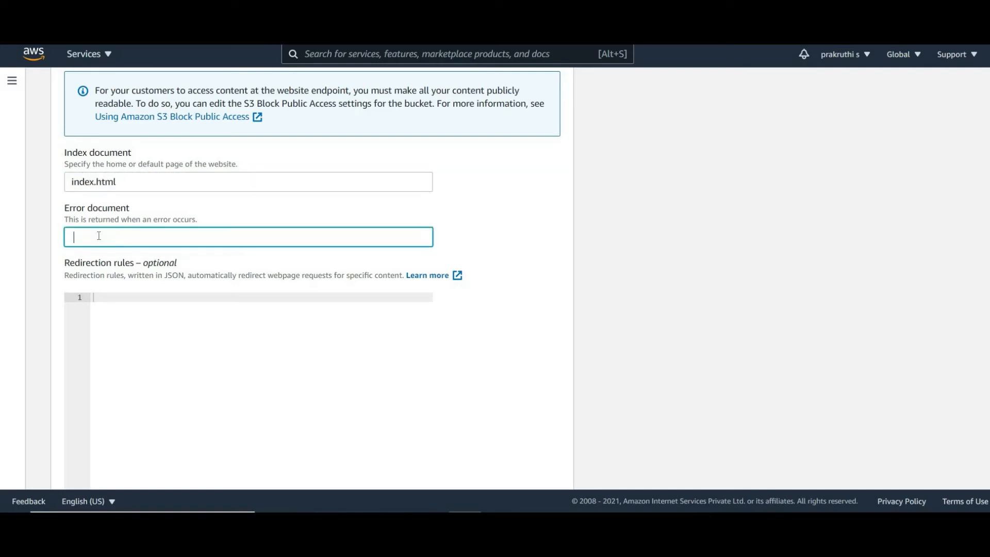
scroll(99, 235, down, 3)
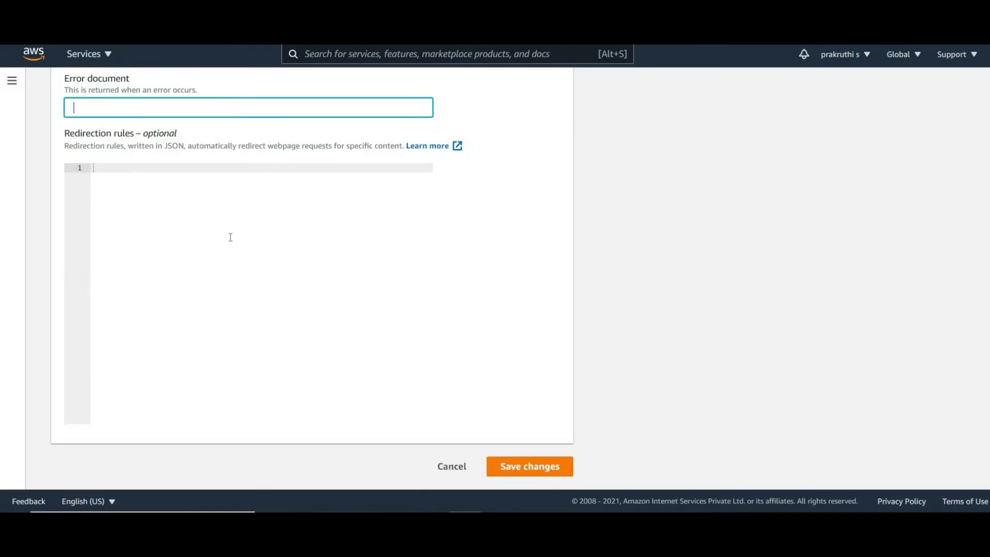
click(520, 473)
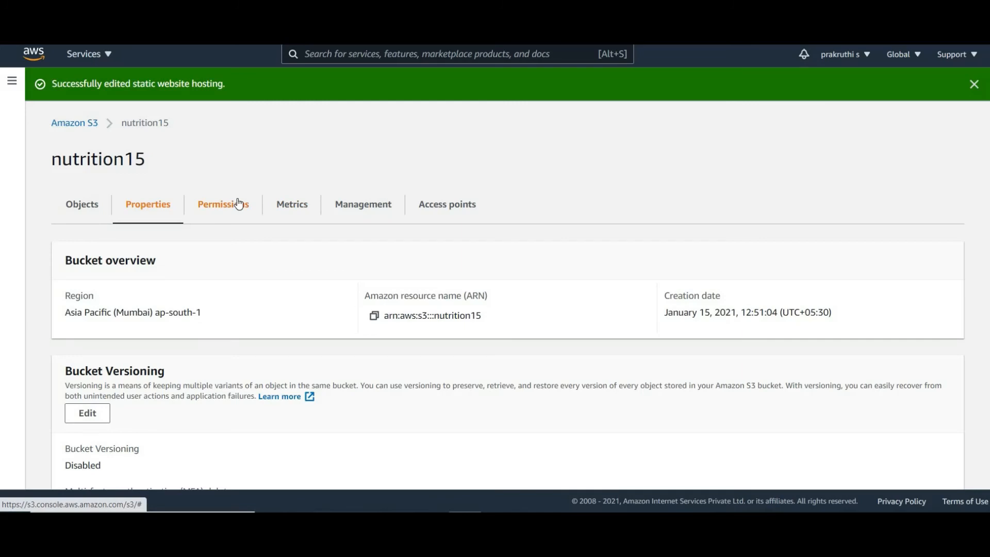
Step: Examine the Block public access settings in the nutrition15 bucket's permissions
click(239, 205)
scroll(225, 302, down, 5)
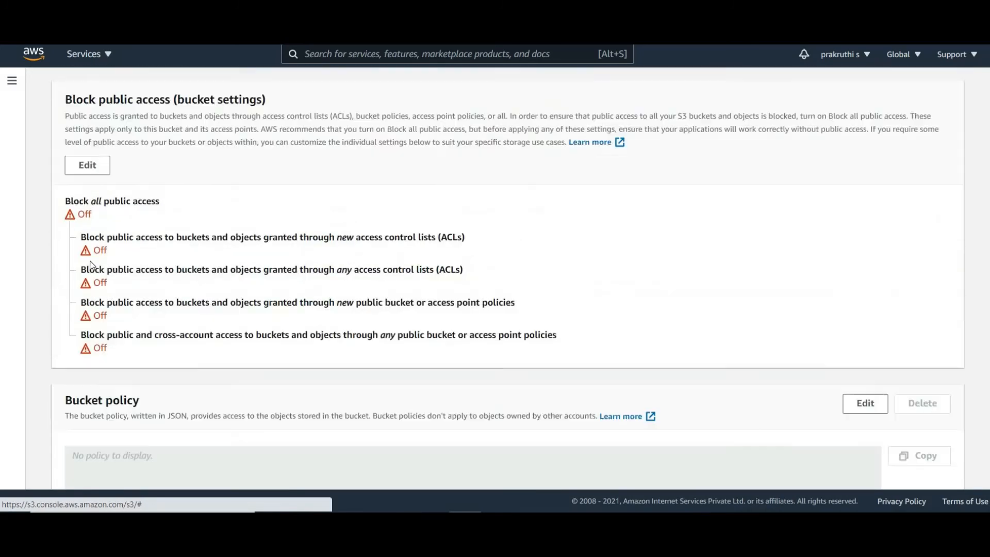
scroll(91, 265, up, 1)
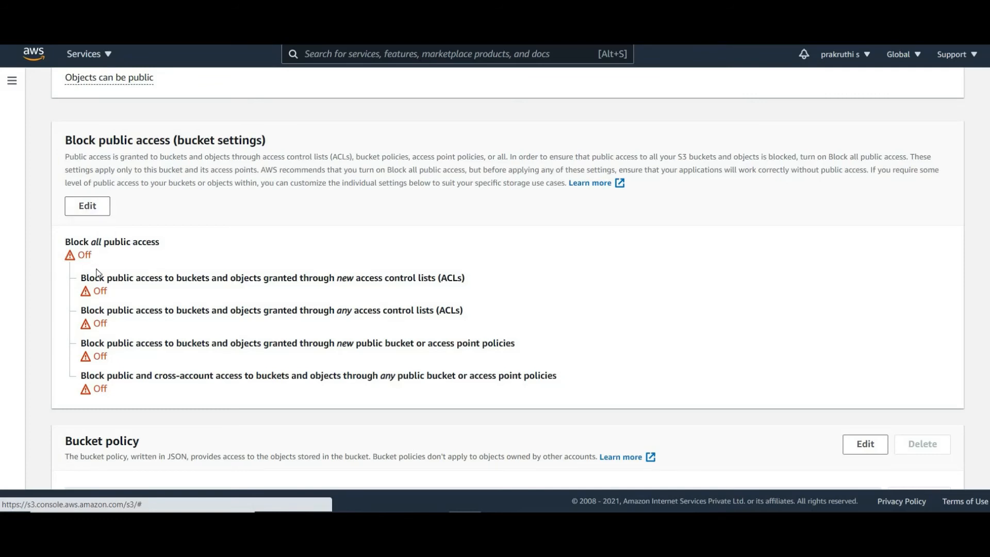
Step: Make the nutrition folder in the nutrition15 bucket public
scroll(97, 273, up, 5)
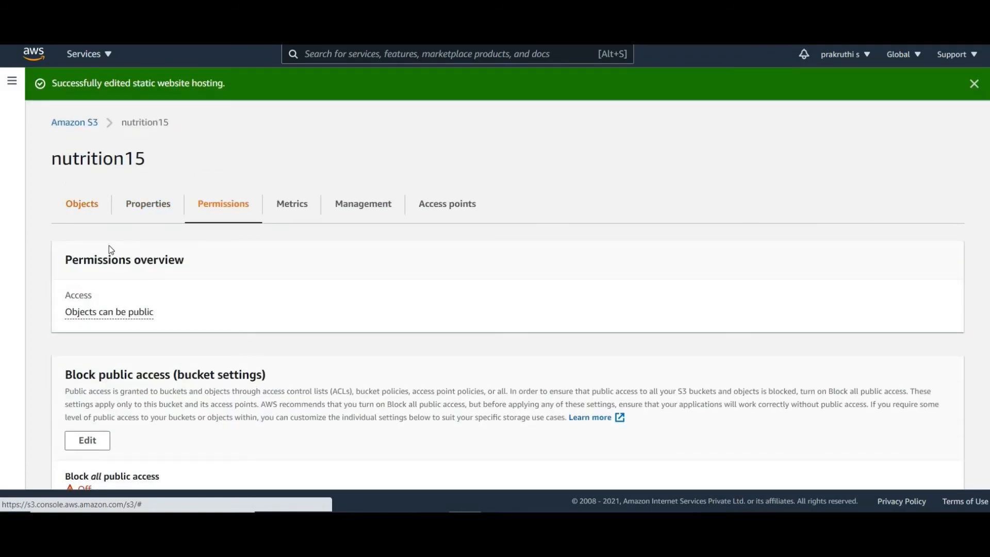
click(83, 204)
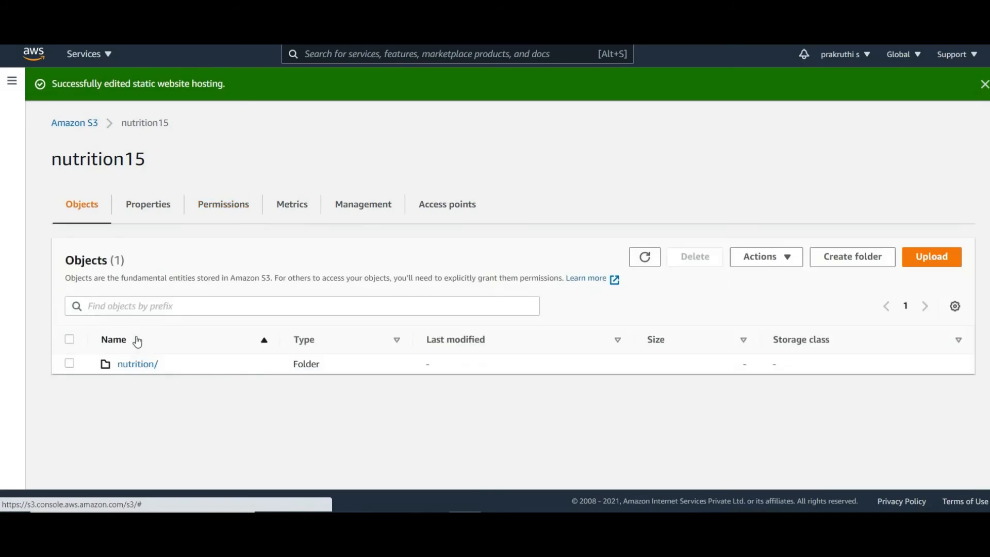
click(69, 363)
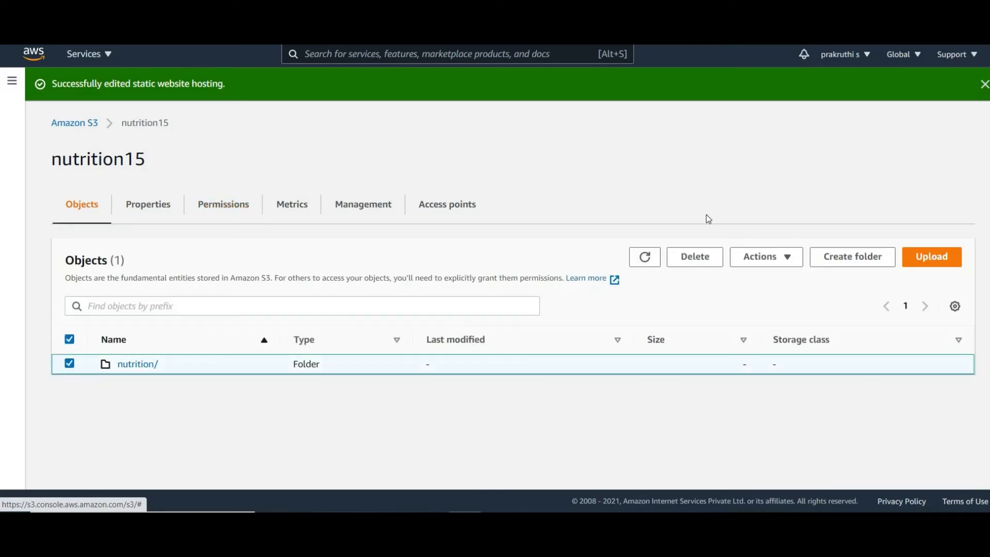
click(748, 260)
scroll(761, 230, down, 1)
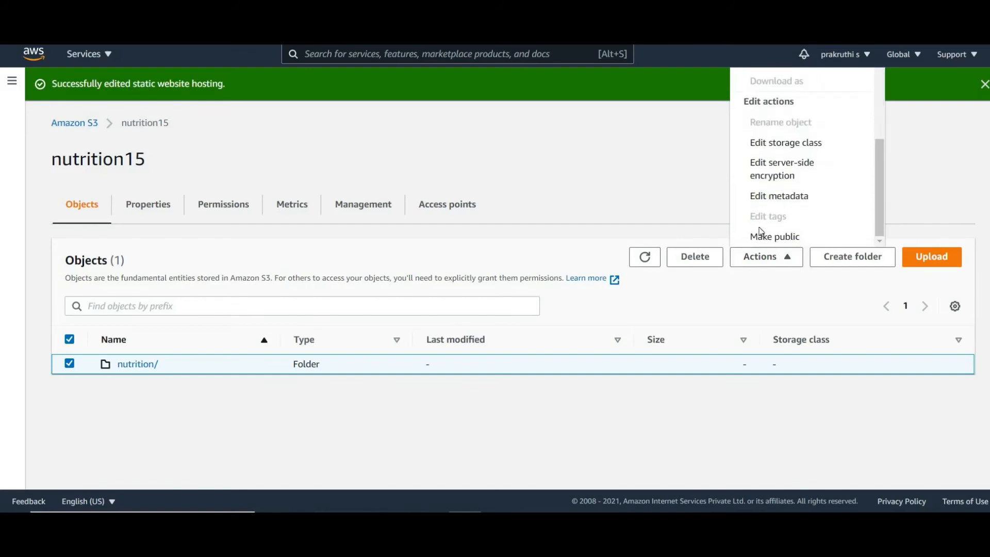
click(761, 235)
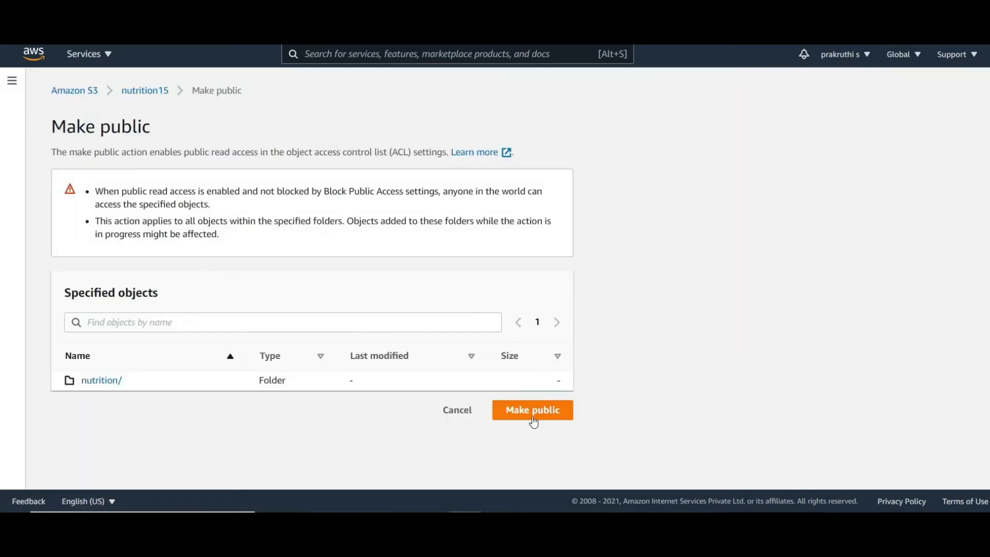
click(533, 414)
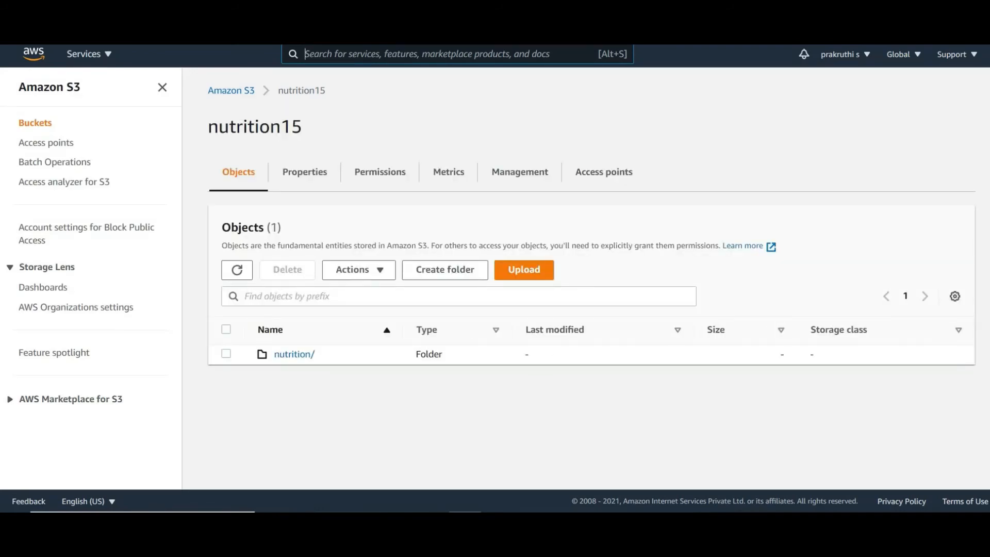
Step: Return to the nutrition15 bucket's object list and open the details of index.html in the nutrition folder
key(alt+Left)
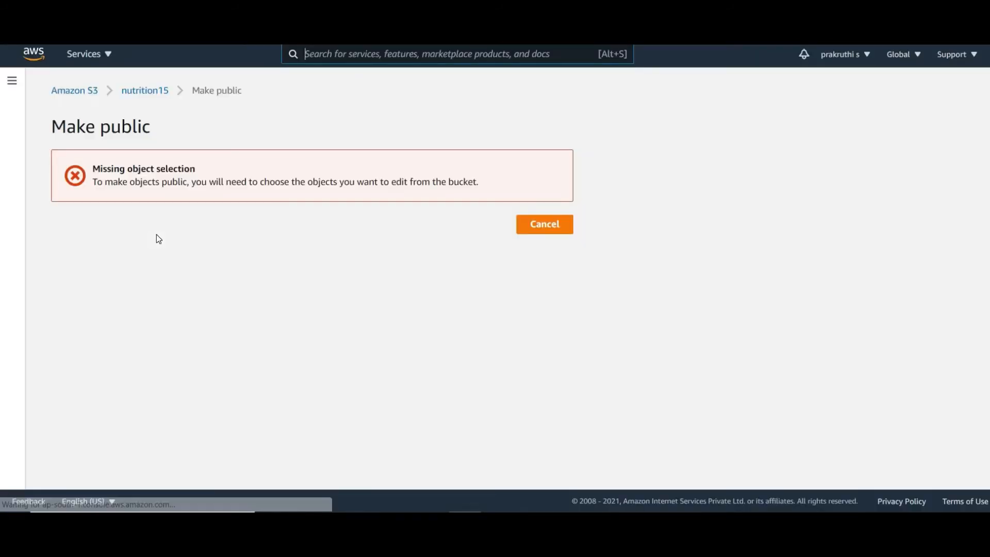
click(529, 231)
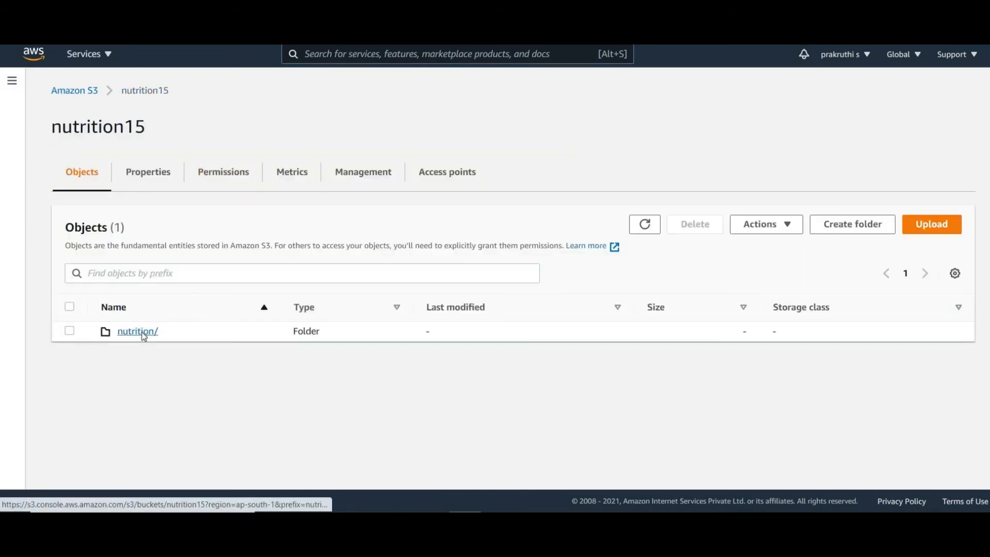
click(138, 332)
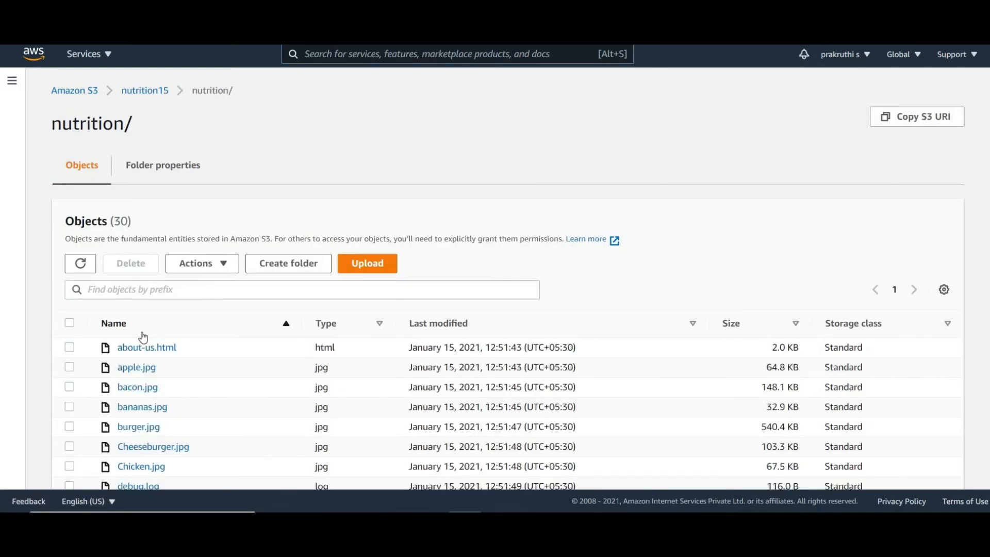
scroll(143, 337, down, 6)
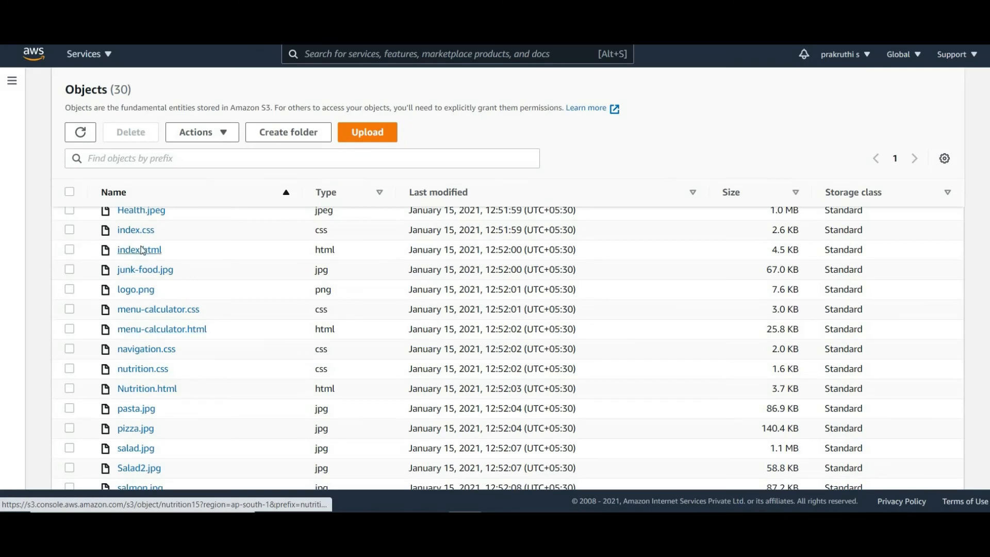
click(142, 250)
Step: Open the object URL of index.html in a new browser tab and switch to it
scroll(523, 299, down, 3)
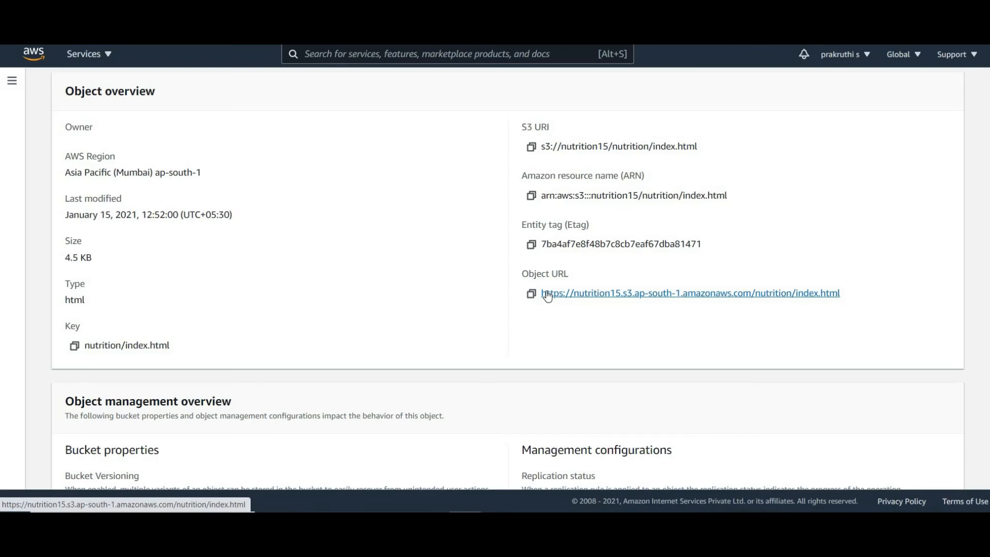
right_click(548, 297)
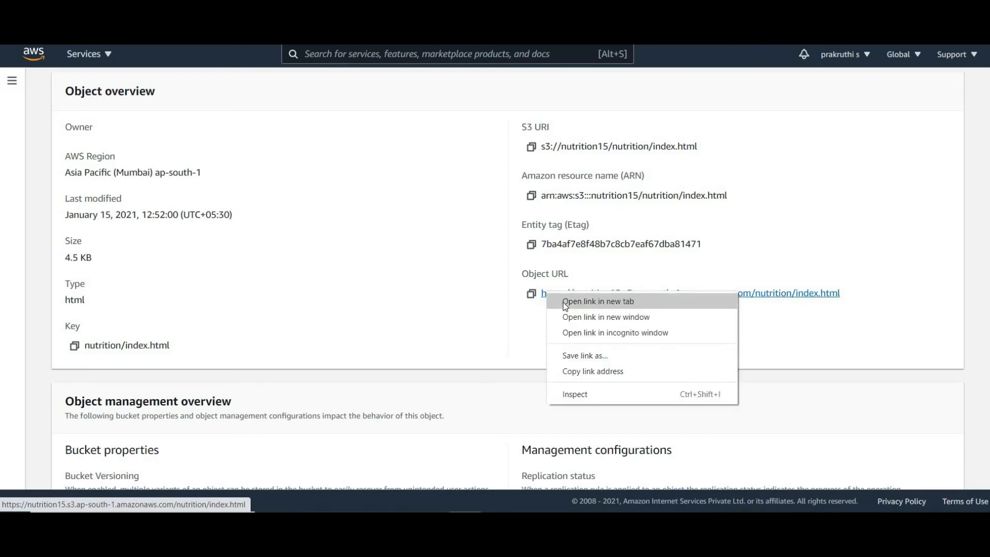
click(563, 303)
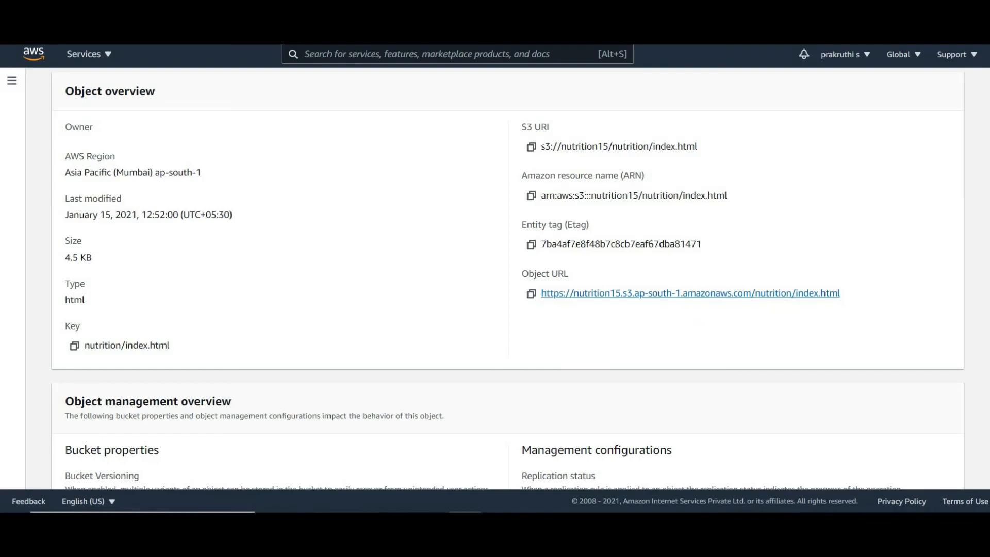
click(483, 11)
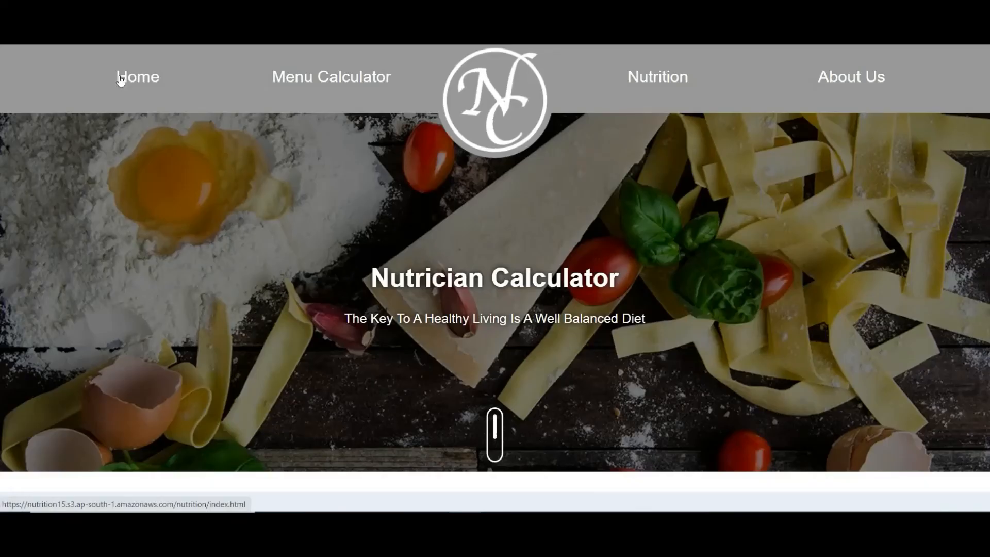
Step: Examine the hosted home page, open its Balanced Diet page and look through all the sections there
scroll(460, 304, down, 7)
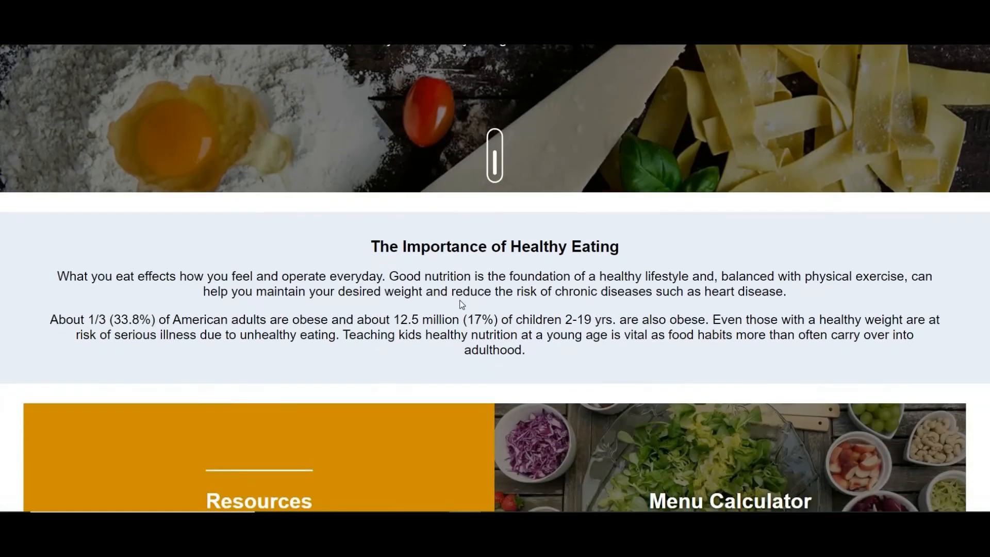
scroll(458, 294, down, 1)
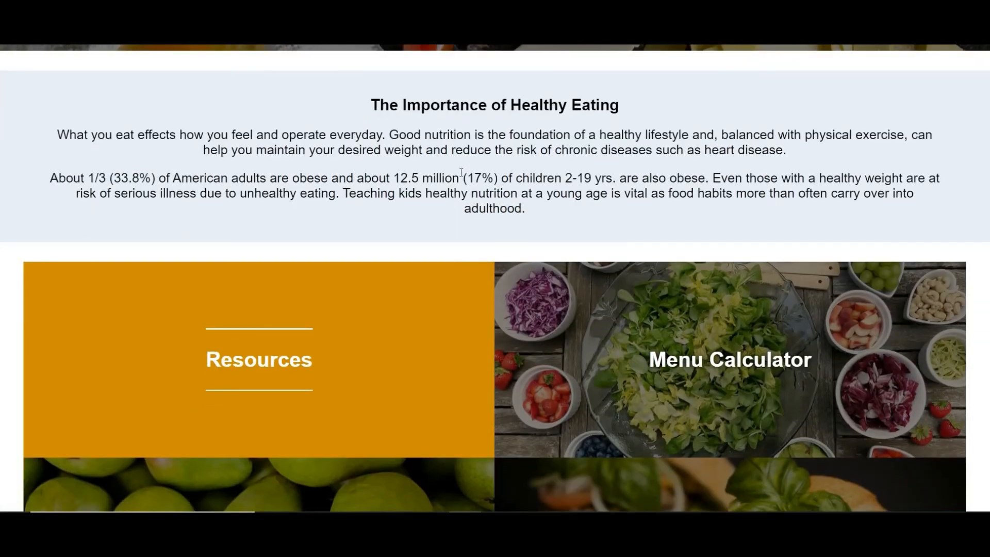
scroll(461, 172, down, 4)
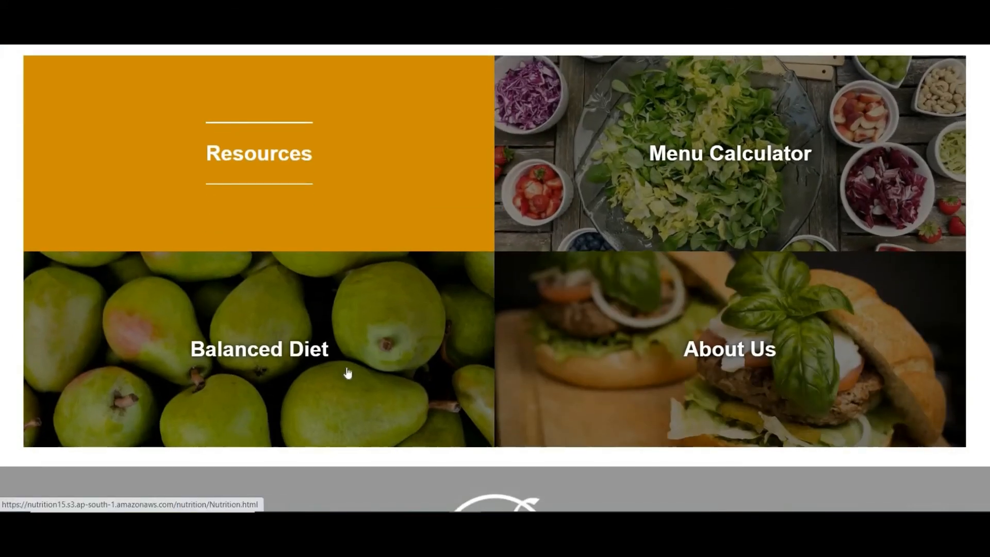
click(239, 370)
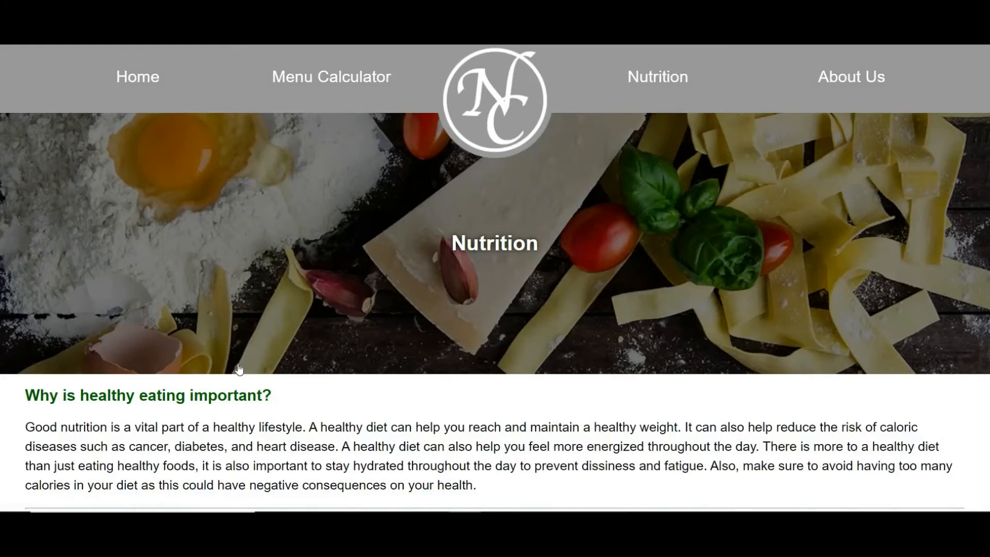
scroll(239, 369, down, 2)
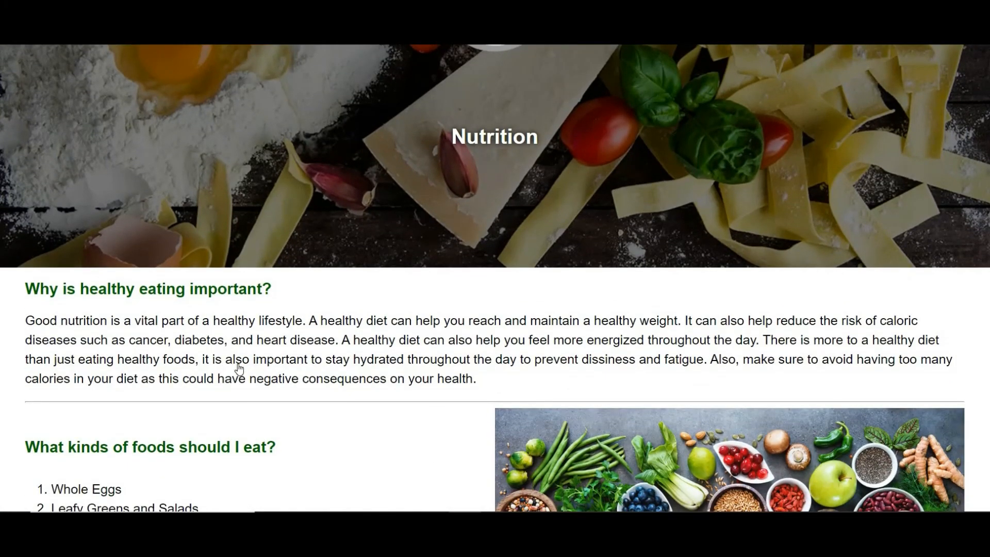
scroll(239, 369, down, 2)
scroll(194, 245, down, 2)
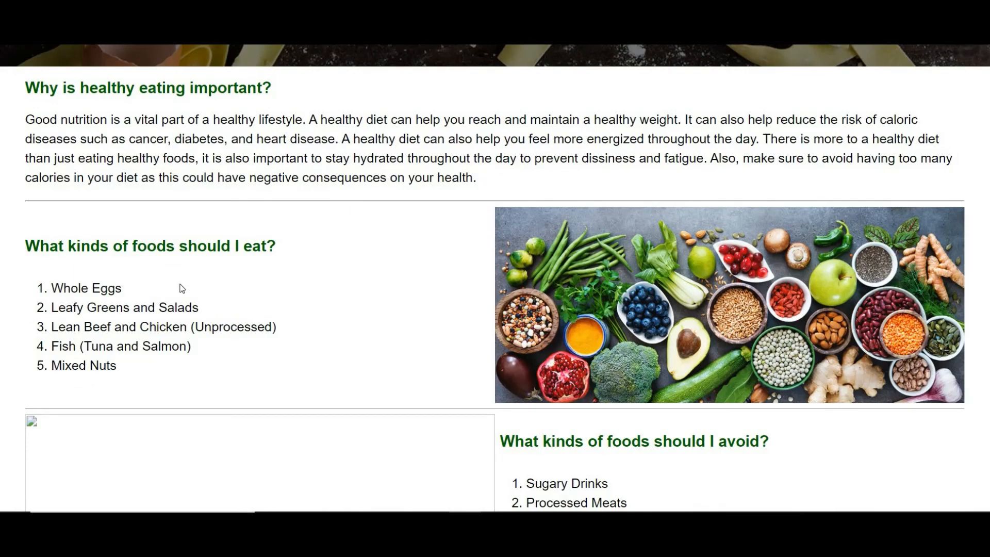
scroll(182, 288, down, 3)
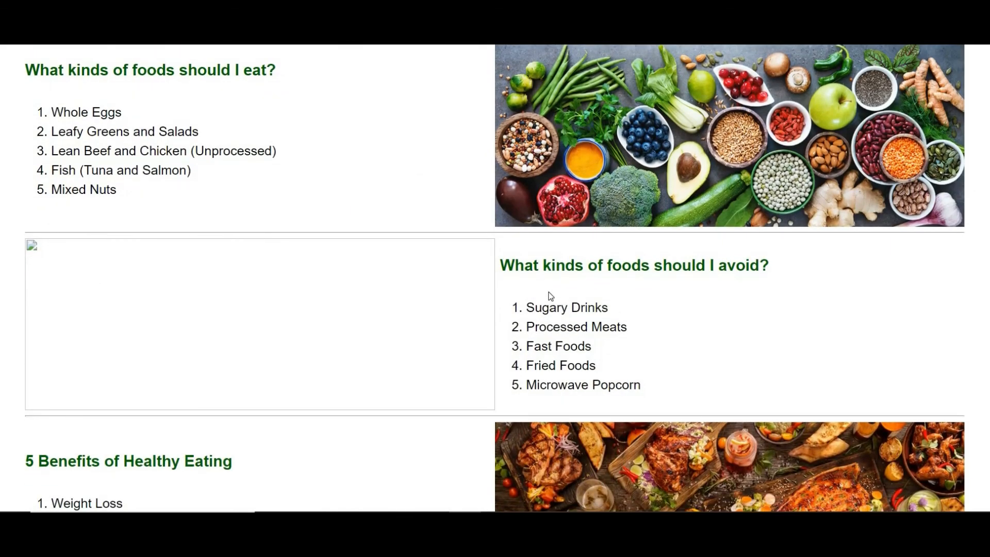
scroll(302, 309, down, 3)
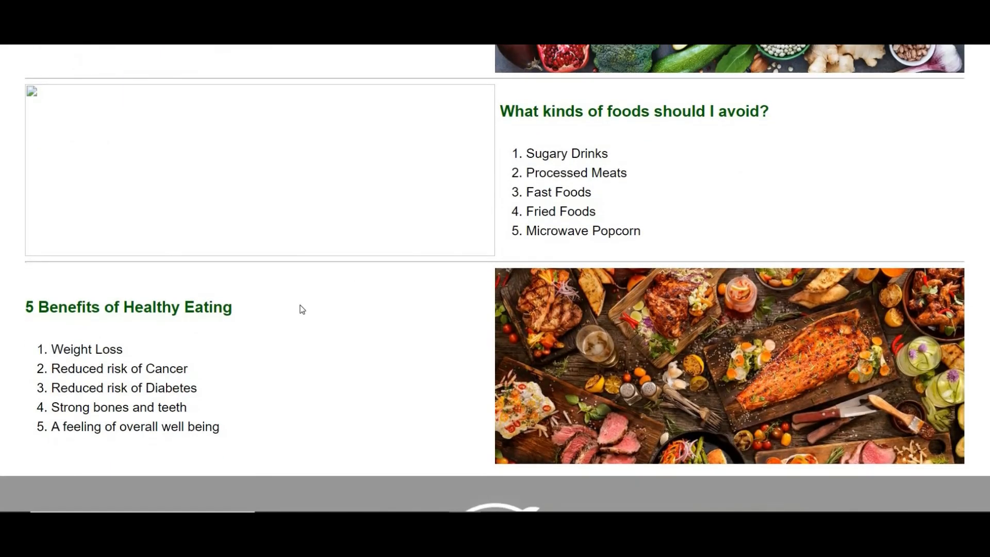
scroll(302, 309, up, 12)
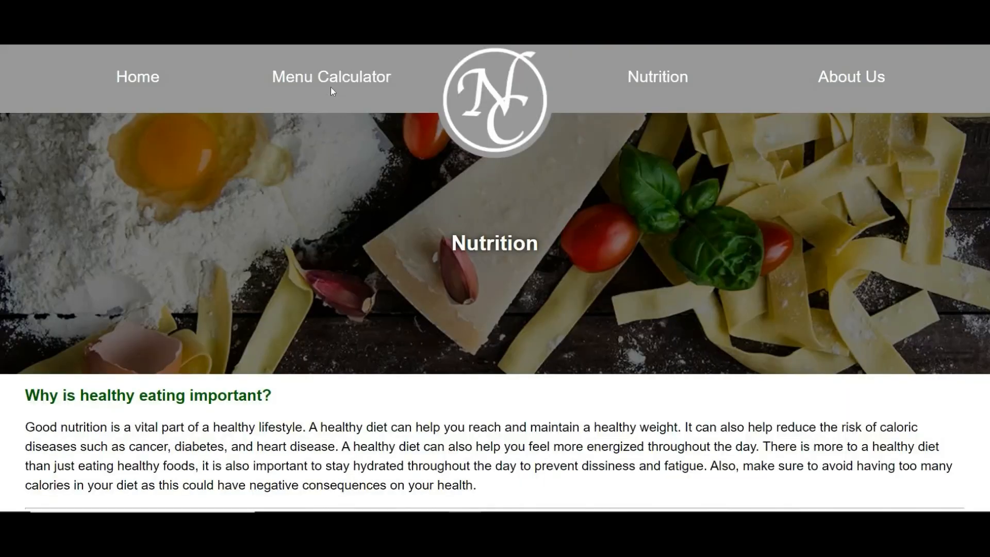
Step: Open the website's Menu Calculator page and submit its form with gender Male, age 22 and activity level Active
click(330, 89)
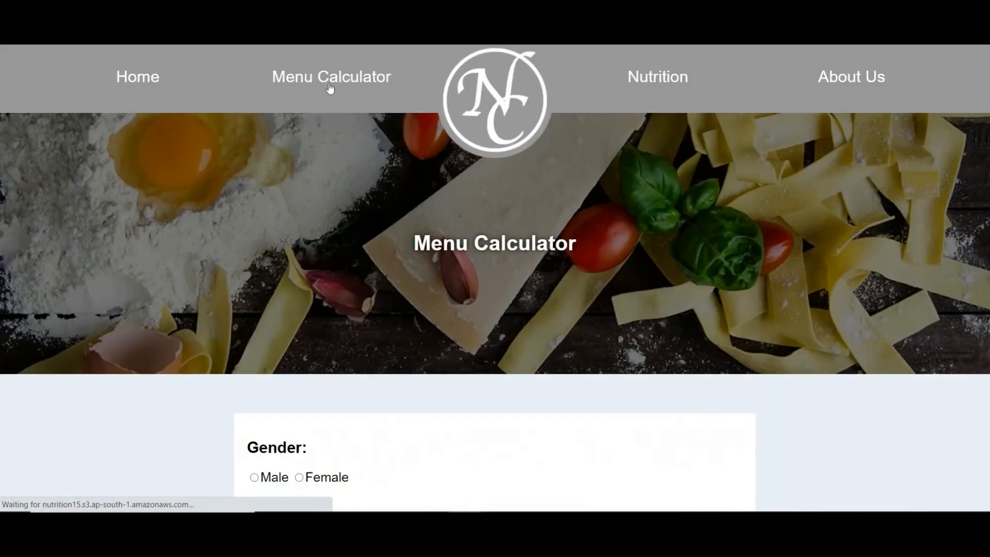
scroll(330, 89, down, 3)
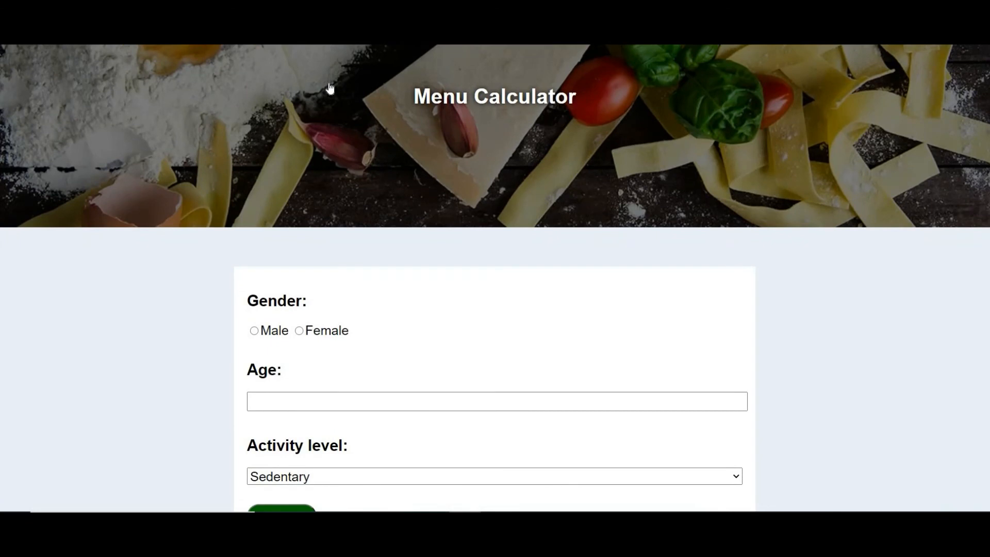
scroll(328, 88, down, 3)
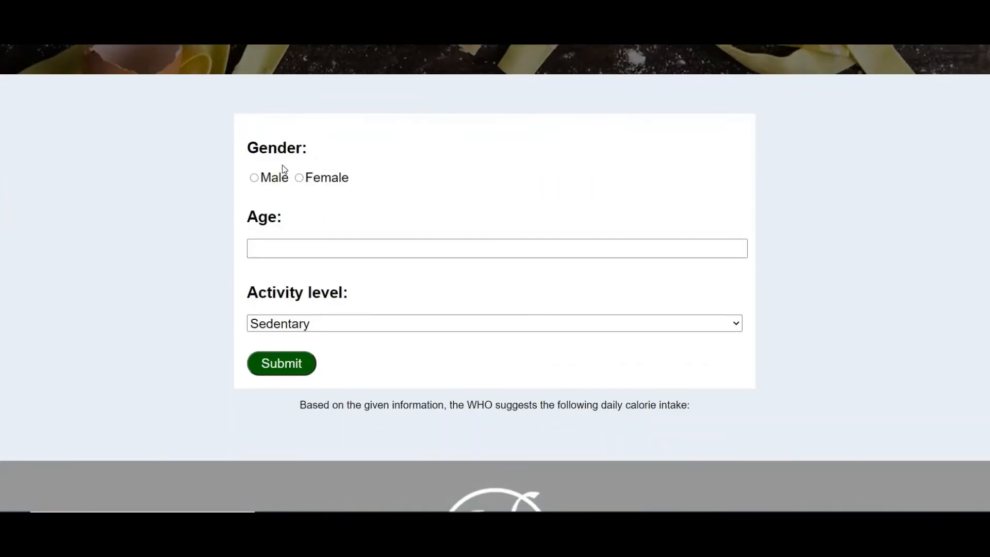
click(254, 178)
click(268, 250)
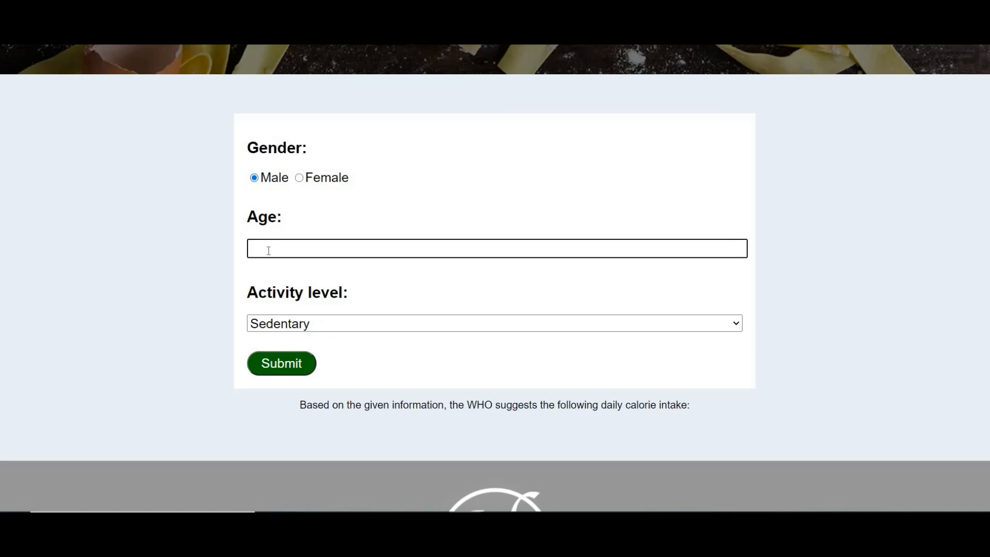
text(22)
click(311, 327)
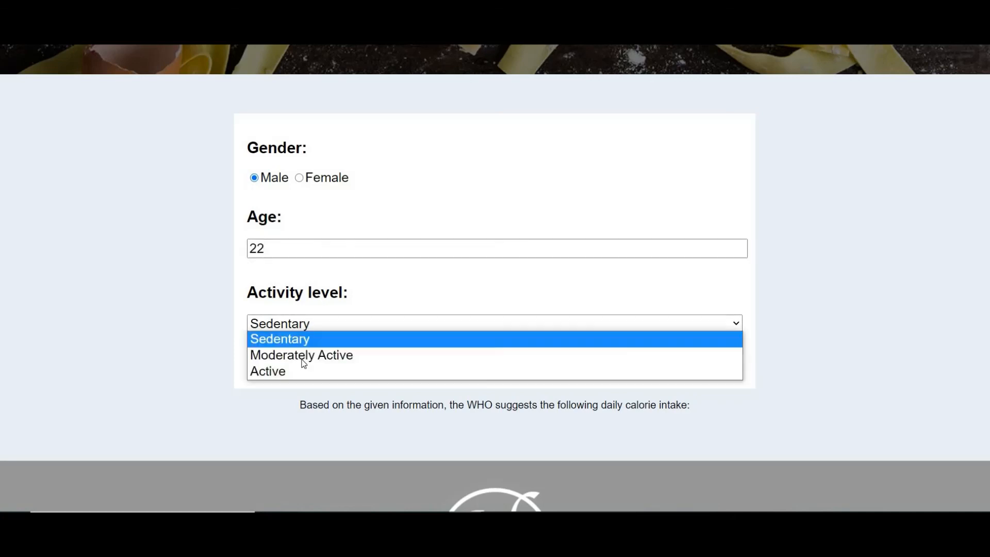
click(301, 370)
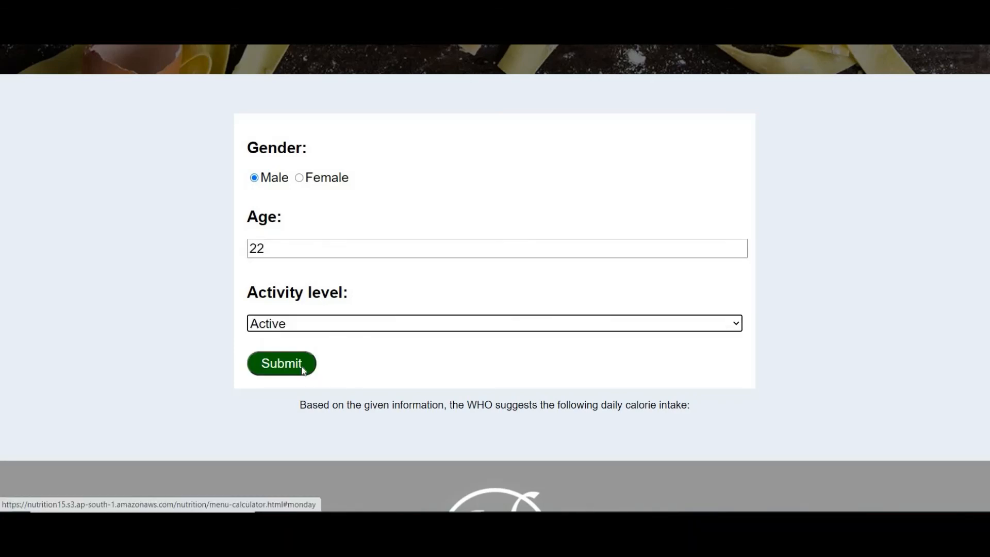
click(303, 368)
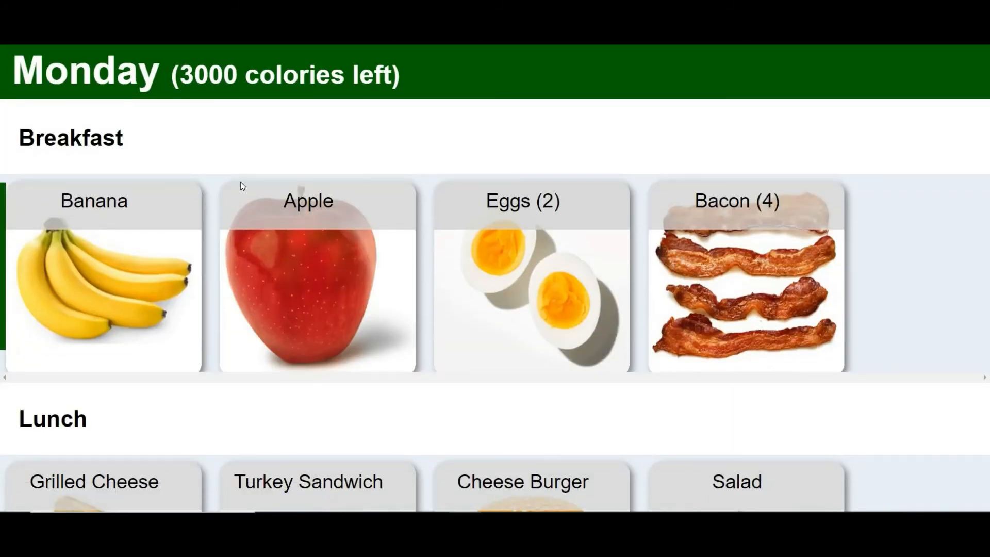